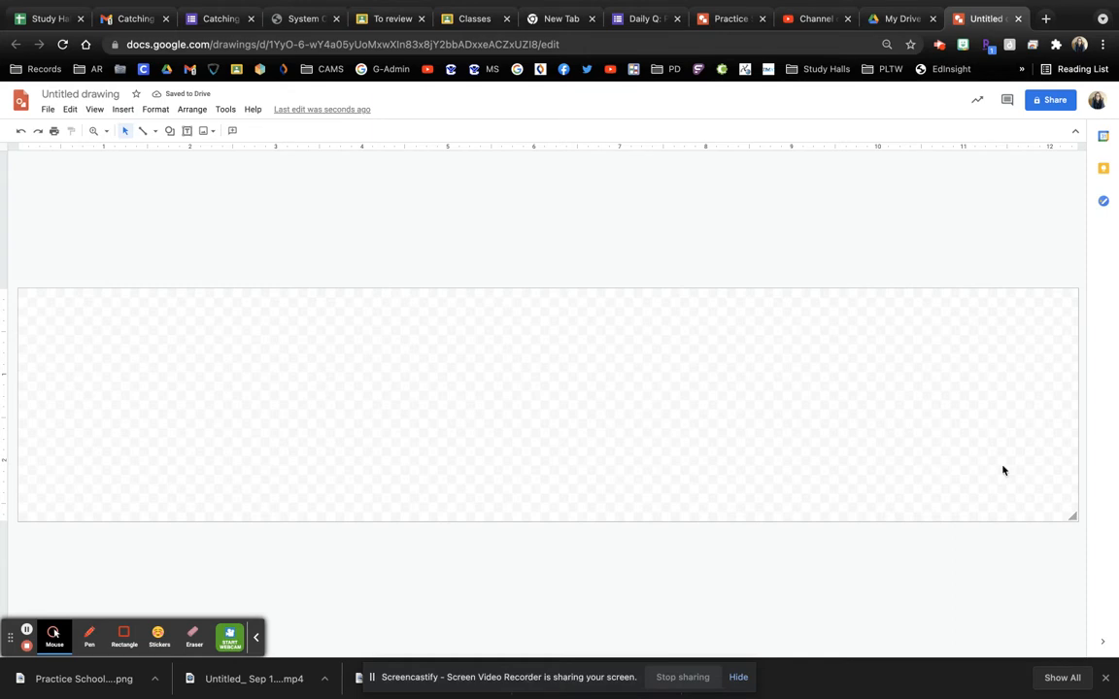
Resize the wide blank canvas to about 6.7 by 5 inches
drag(1073, 515, 1019, 661)
drag(1074, 521, 641, 659)
click(1076, 555)
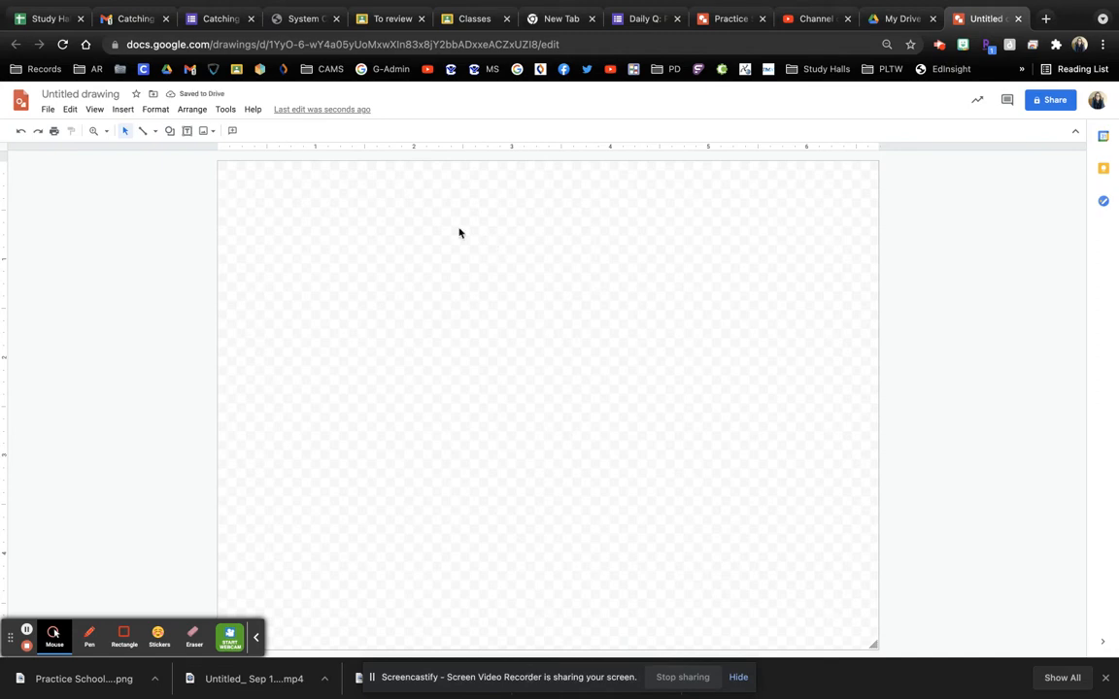
Rename the untitled drawing as "Practice school edit"
click(77, 94)
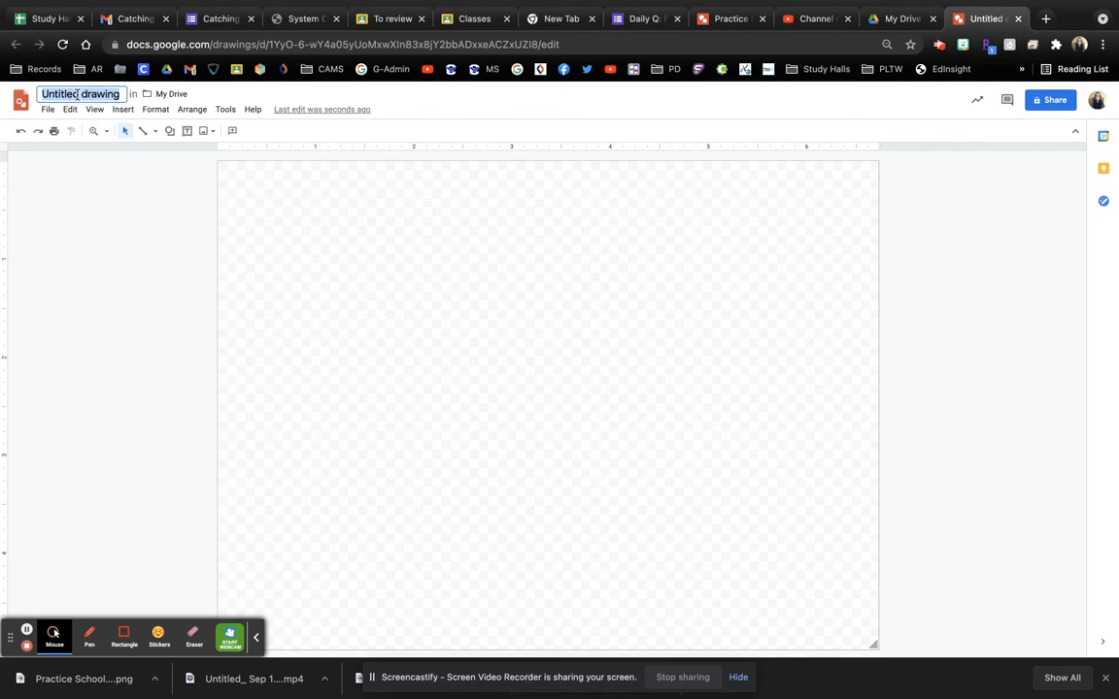
text(Prac)
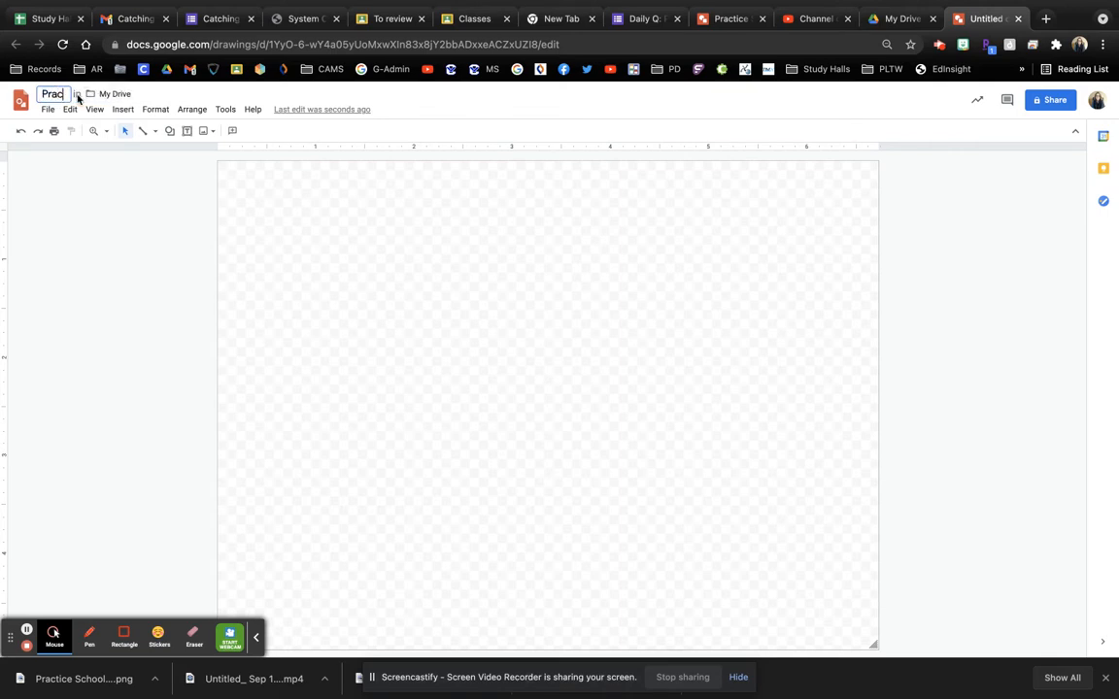
text(tice sc)
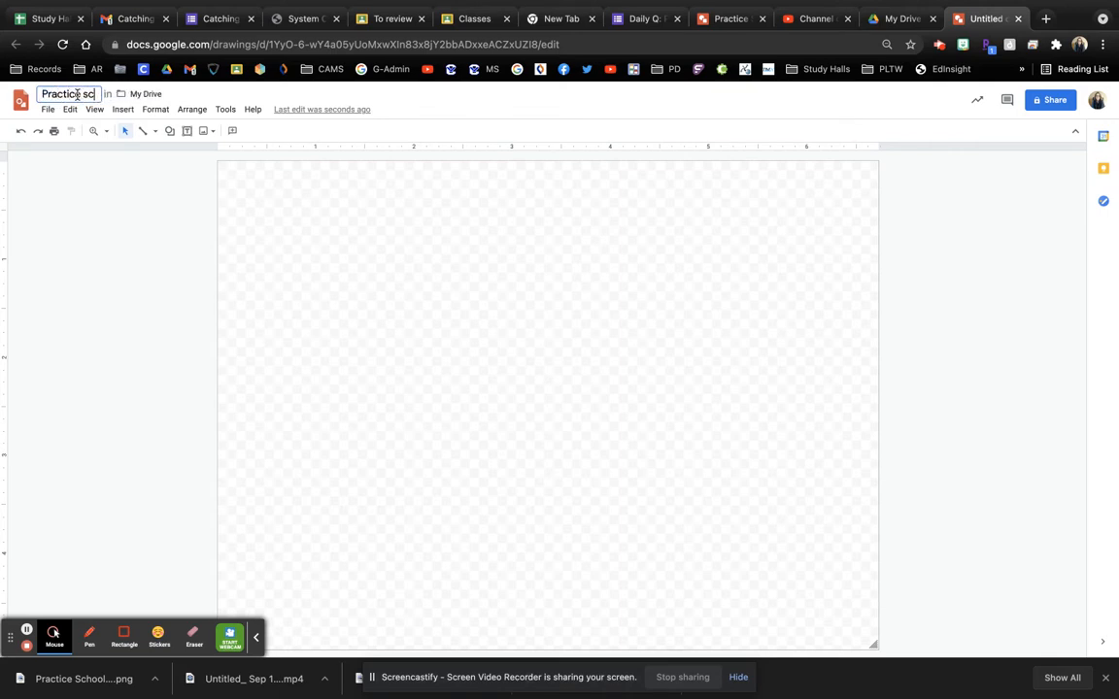
text(hool edir)
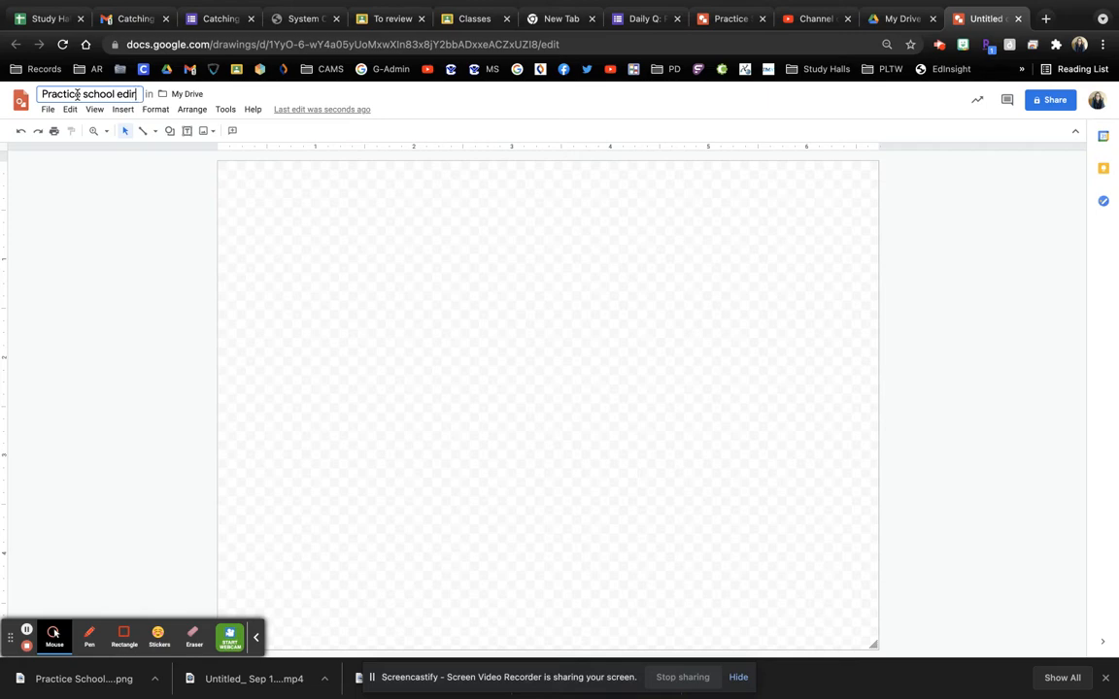
key(BackSpace)
text(t)
click(500, 201)
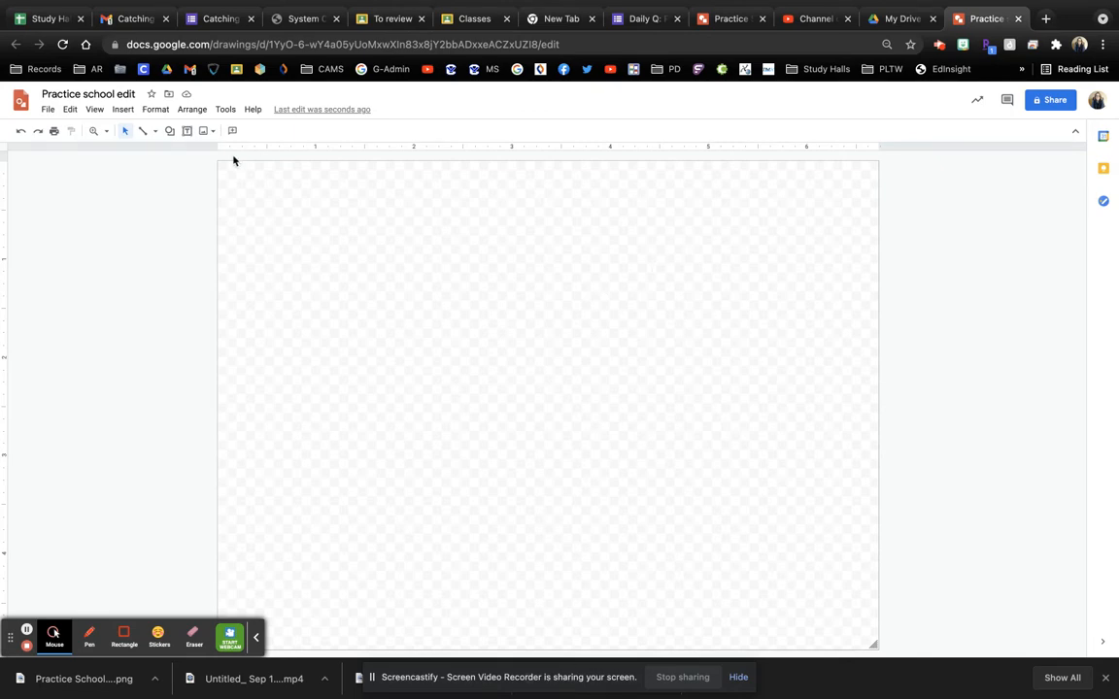
right_click(288, 251)
mouse_move(416, 374)
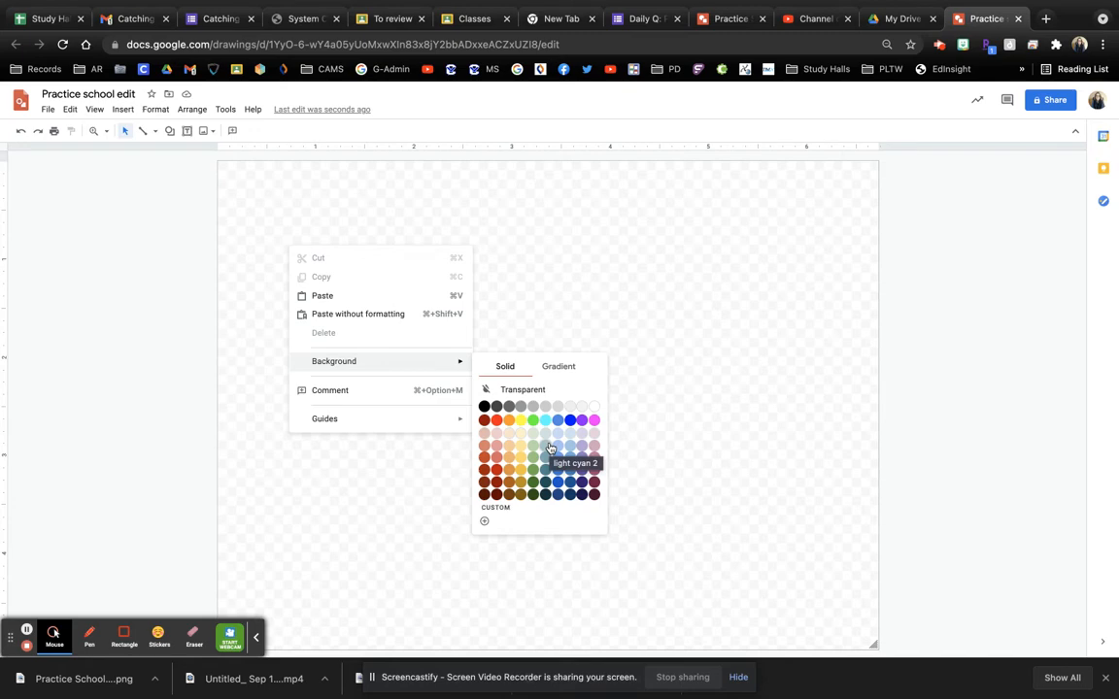
click(655, 278)
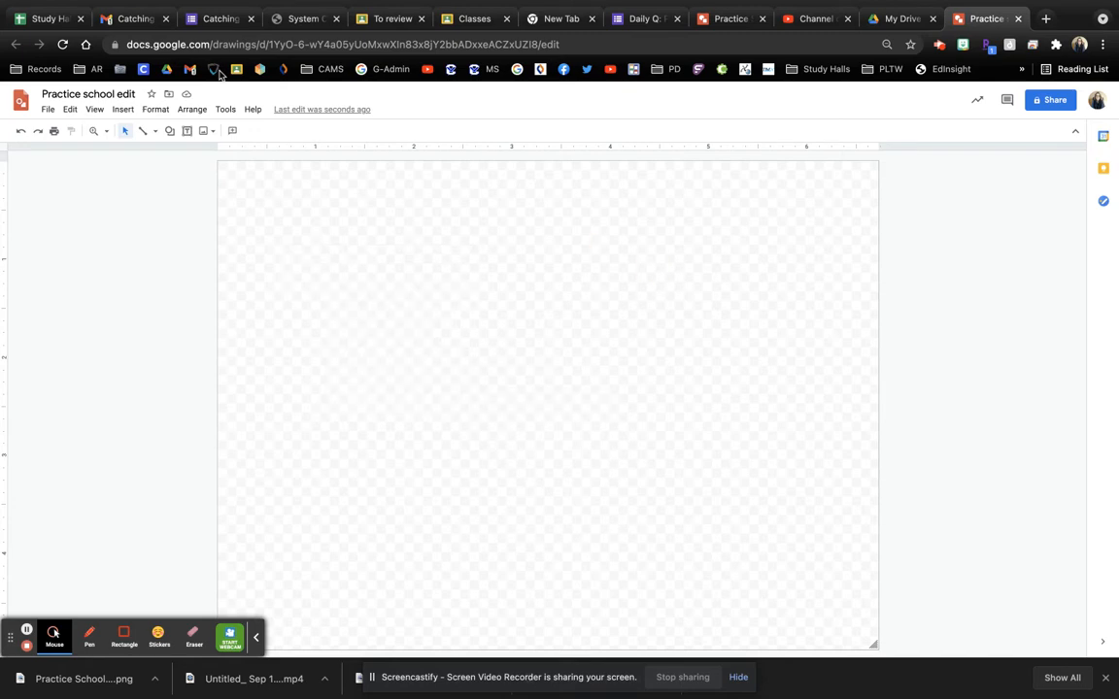
Search the web for "blue background" images to insert into the drawing
click(213, 133)
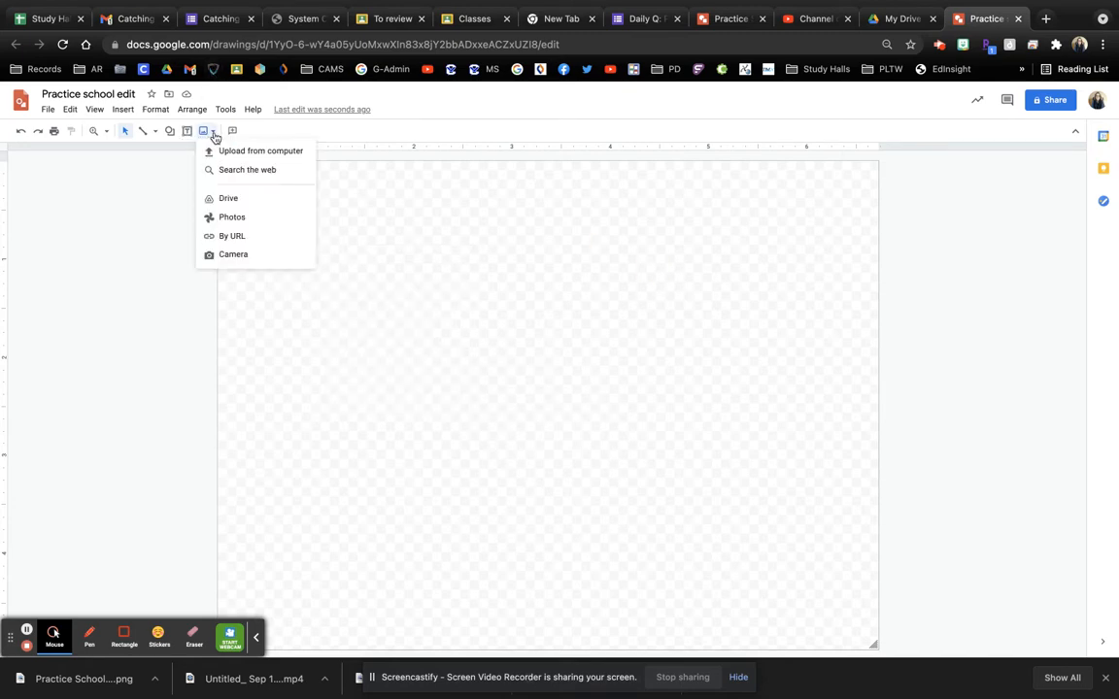
click(237, 169)
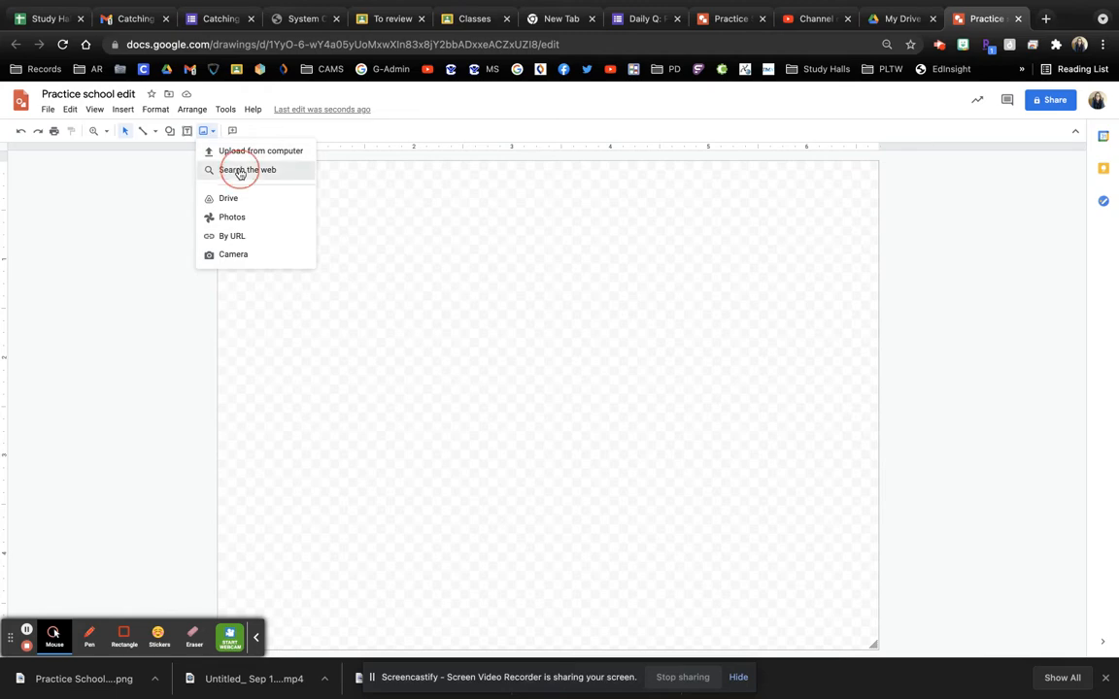
text(b)
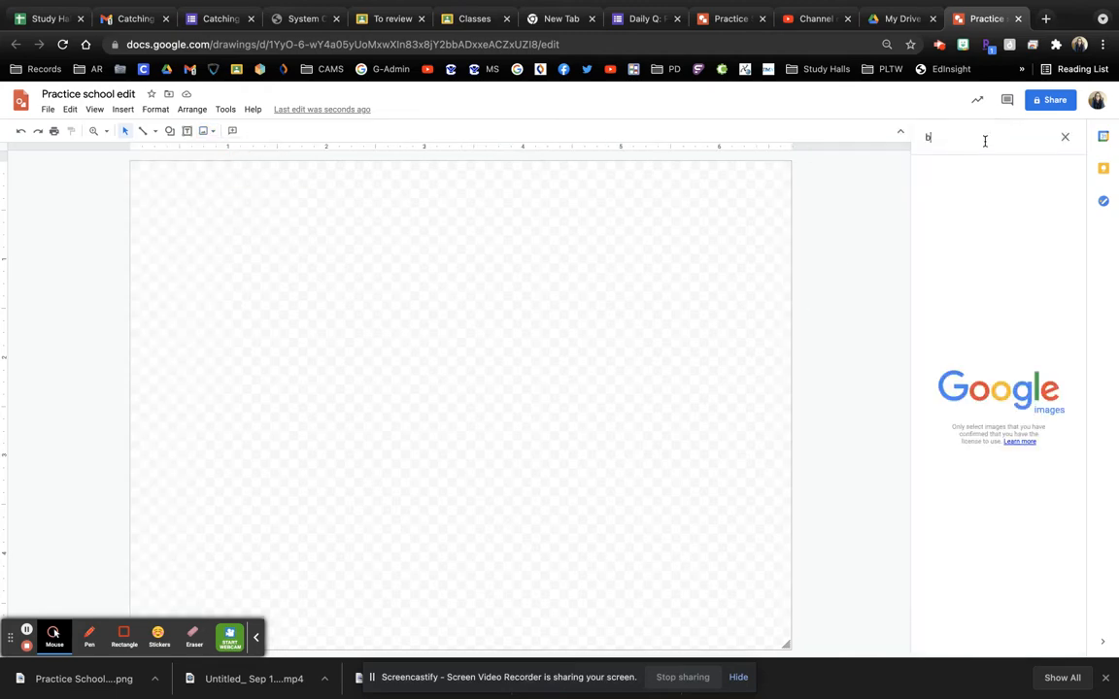
text(lue ba)
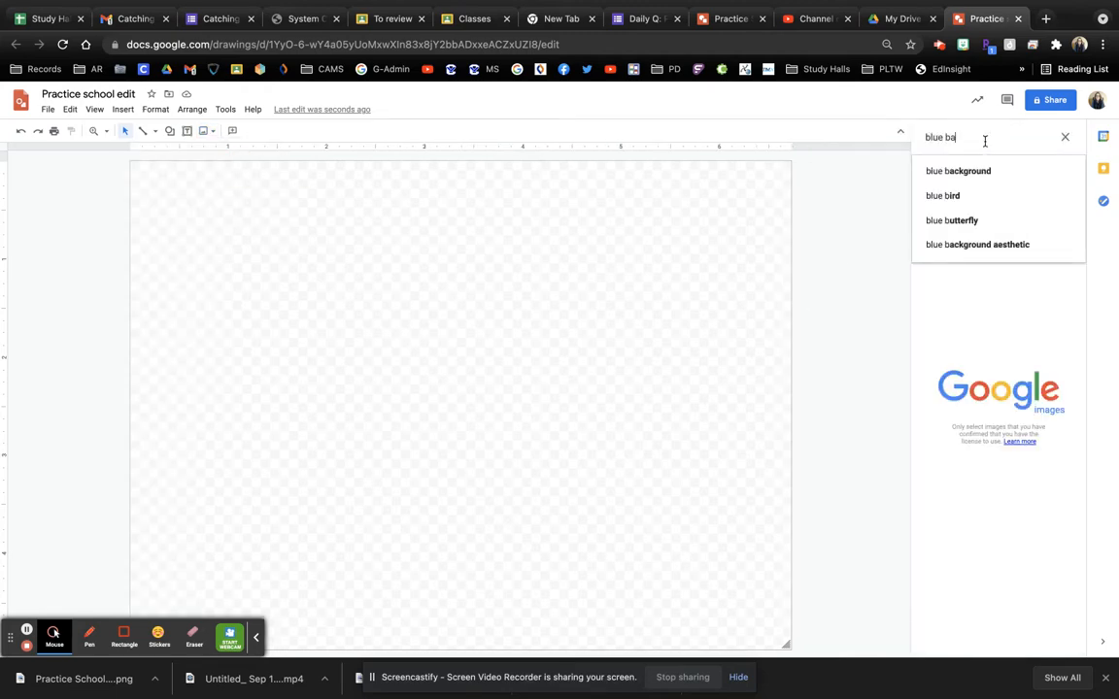
text(ckground)
key(Return)
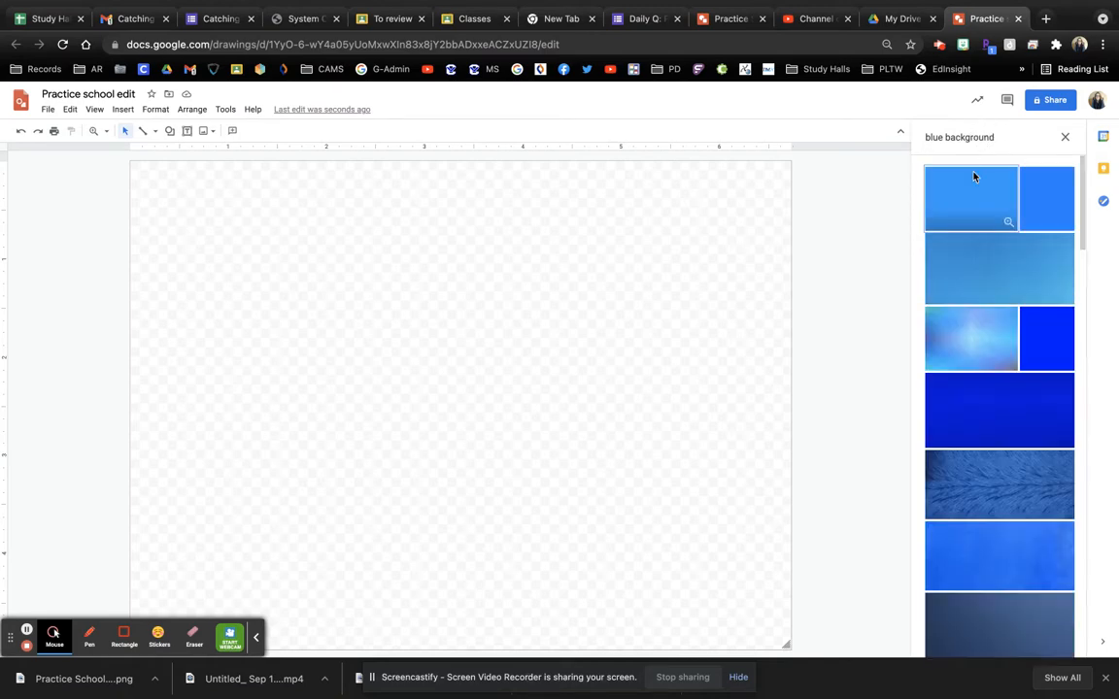
Browse the image results and insert the blurred light-blue gradient picture with purple and green tints
scroll(1008, 445, down, 10)
scroll(1009, 445, down, 10)
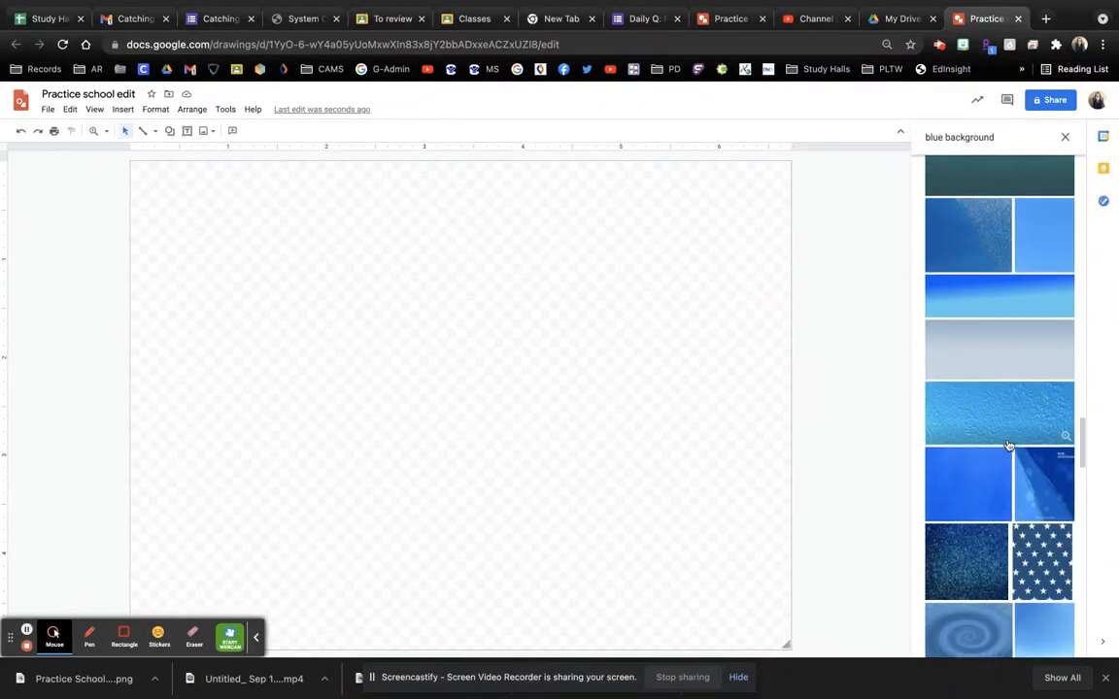
scroll(1008, 445, down, 10)
scroll(1009, 445, down, 10)
scroll(1008, 445, down, 10)
scroll(1008, 445, down, 10)
scroll(1008, 445, down, 10)
scroll(1009, 445, up, 20)
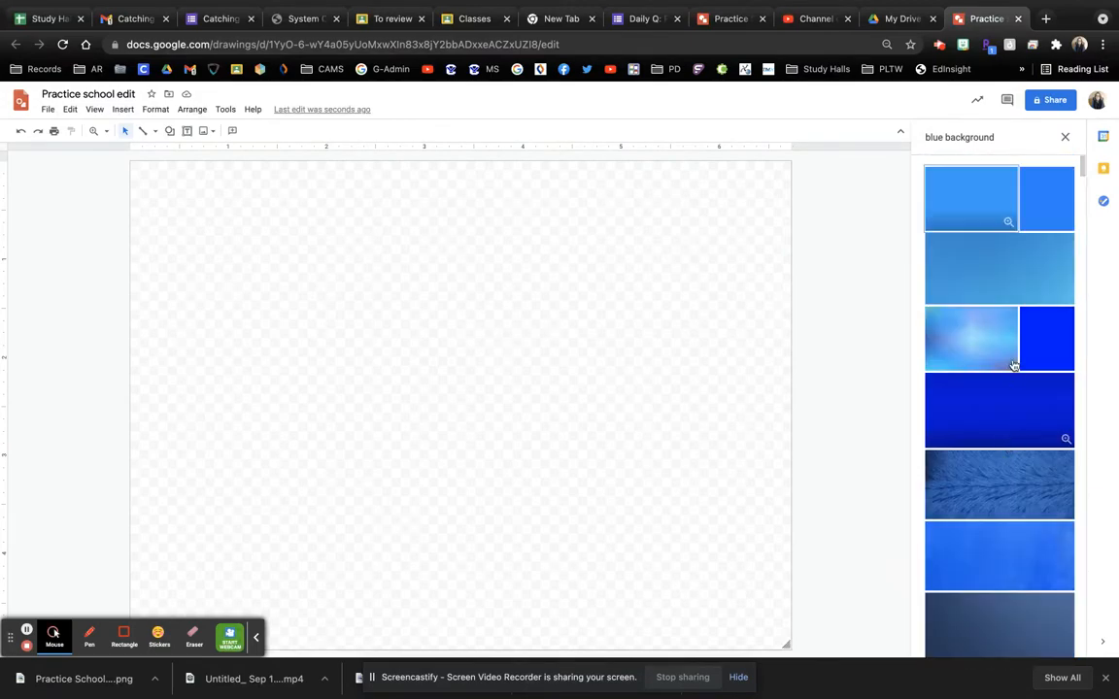
click(970, 336)
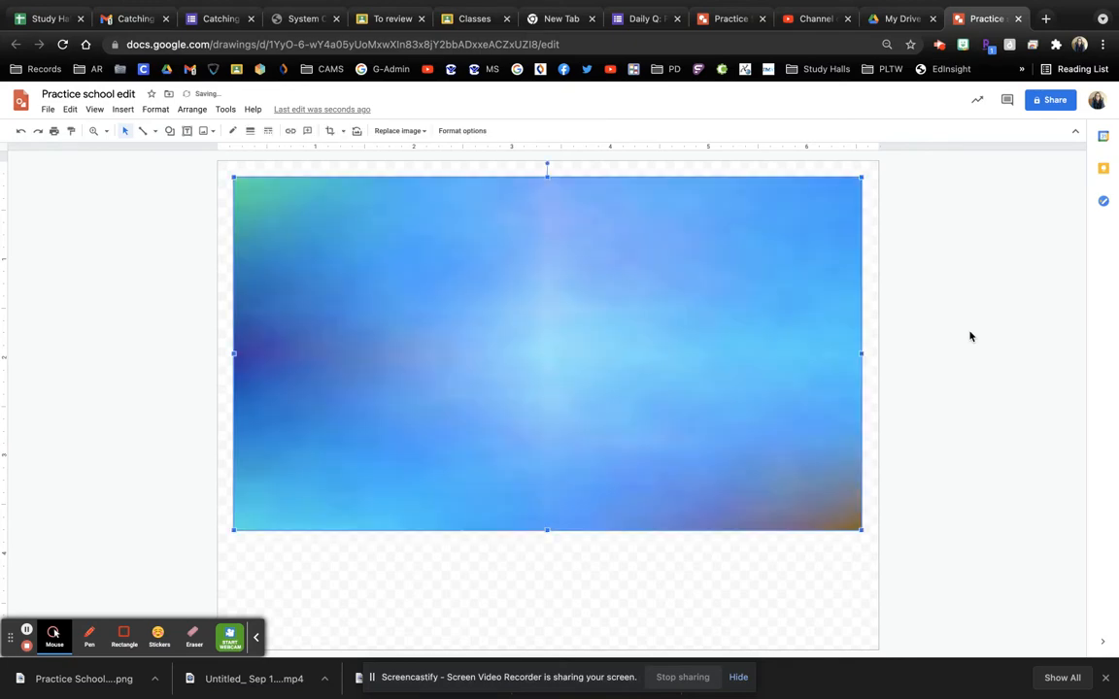
Align the gradient image with the canvas's upper-left corner and stretch it to cover the whole canvas
drag(694, 280, 679, 266)
drag(844, 338, 879, 337)
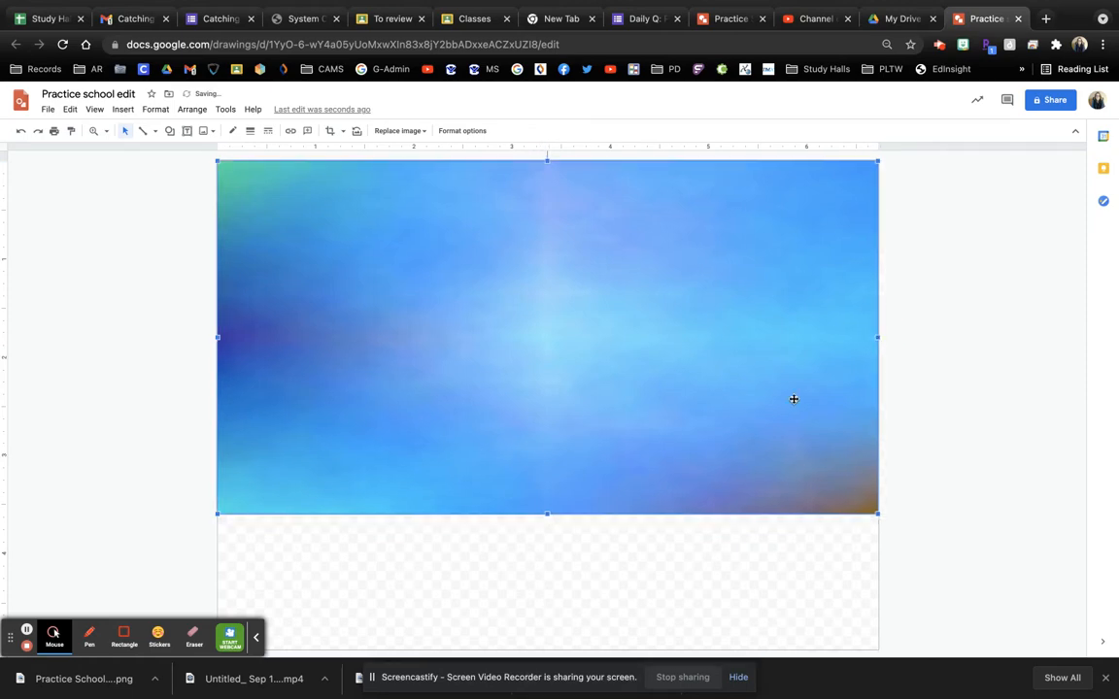
drag(547, 516, 529, 652)
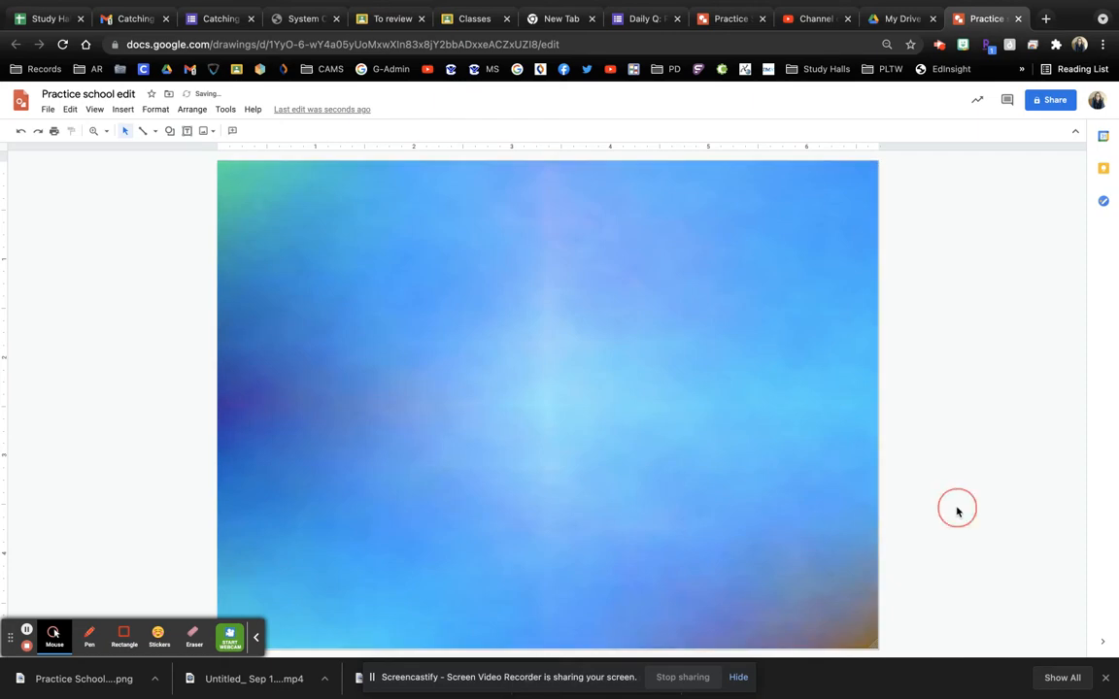
Examine the layers of the finished Practice School Edit drawing, shifting the dark band behind "Middle School" and undoing the move
click(733, 18)
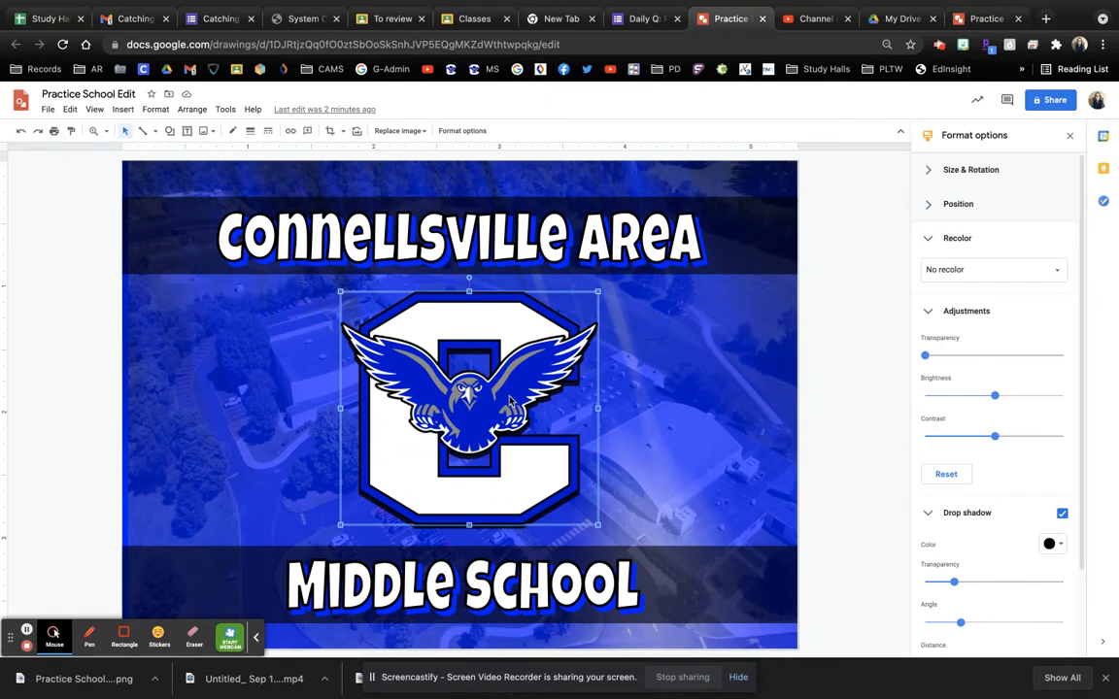
click(710, 453)
click(422, 364)
click(607, 586)
drag(712, 582, 683, 516)
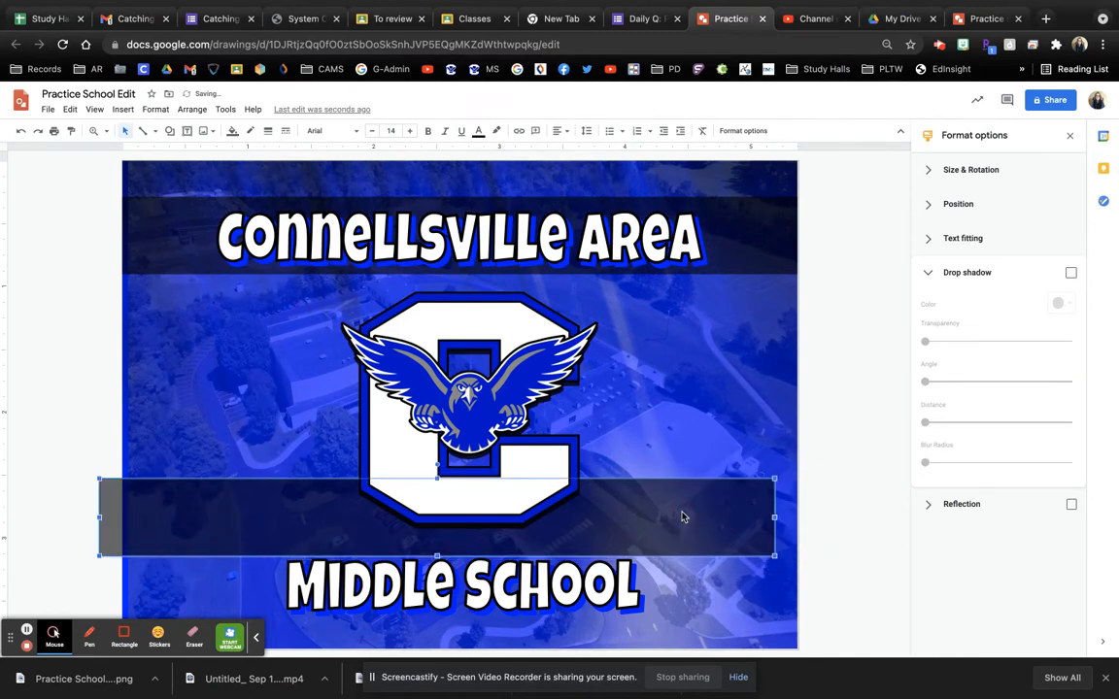
key(ctrl+z)
key(ctrl+z)
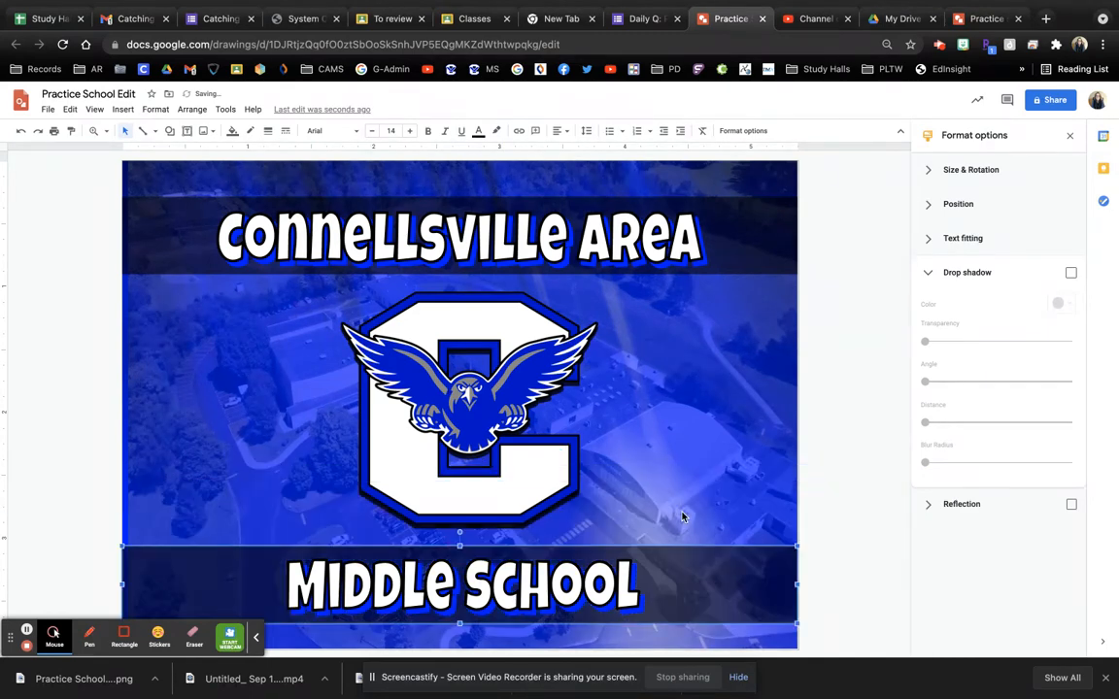
In the new drawing, insert word art reading "Connellsville Area" and move it into the upper half of the canvas
click(985, 18)
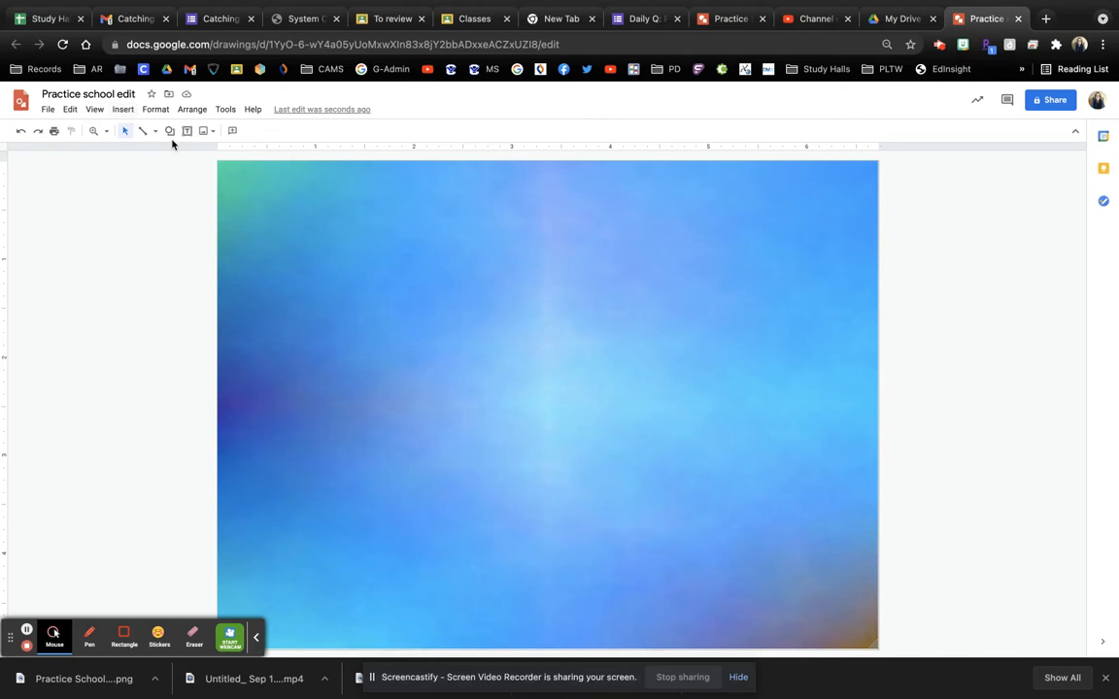
click(121, 109)
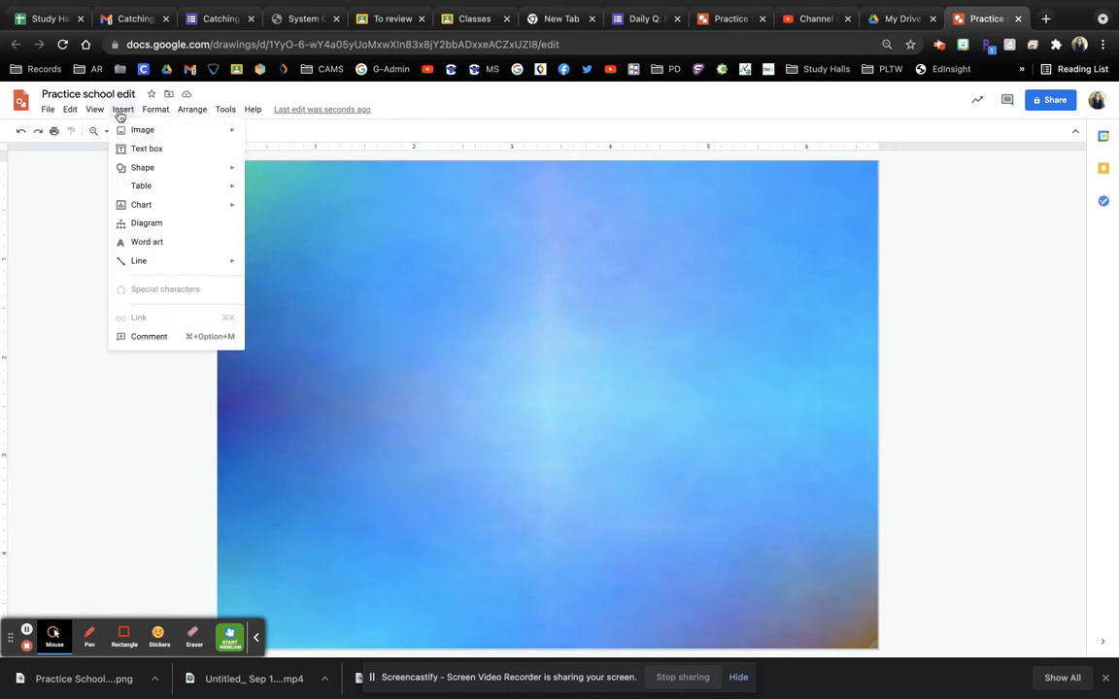
click(151, 243)
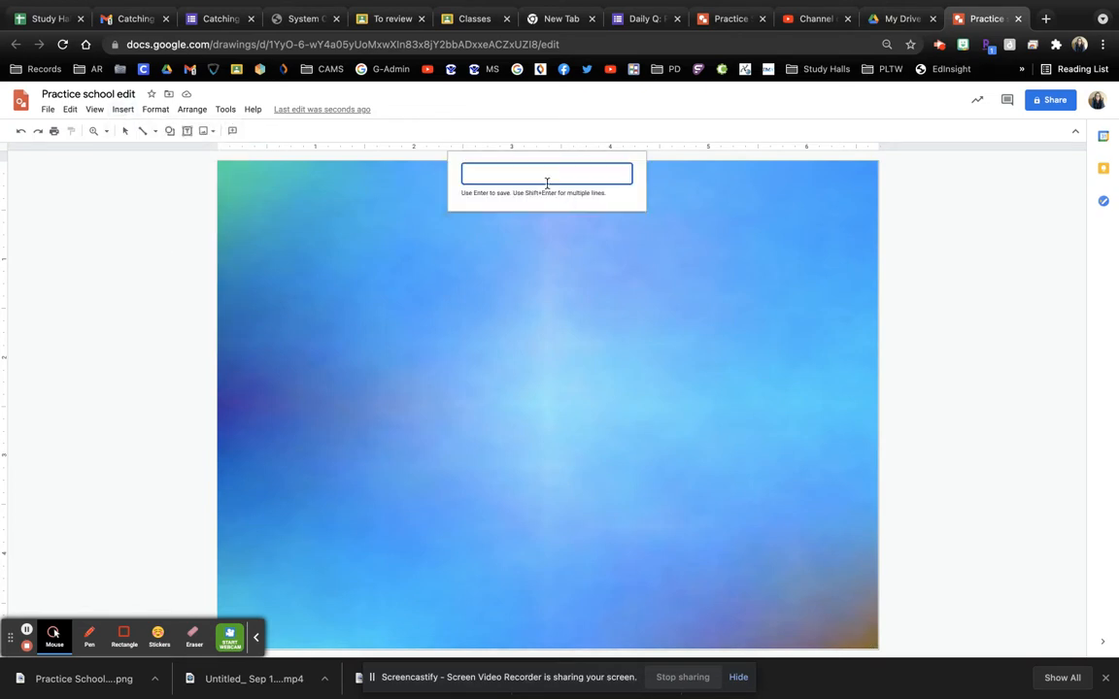
text(c)
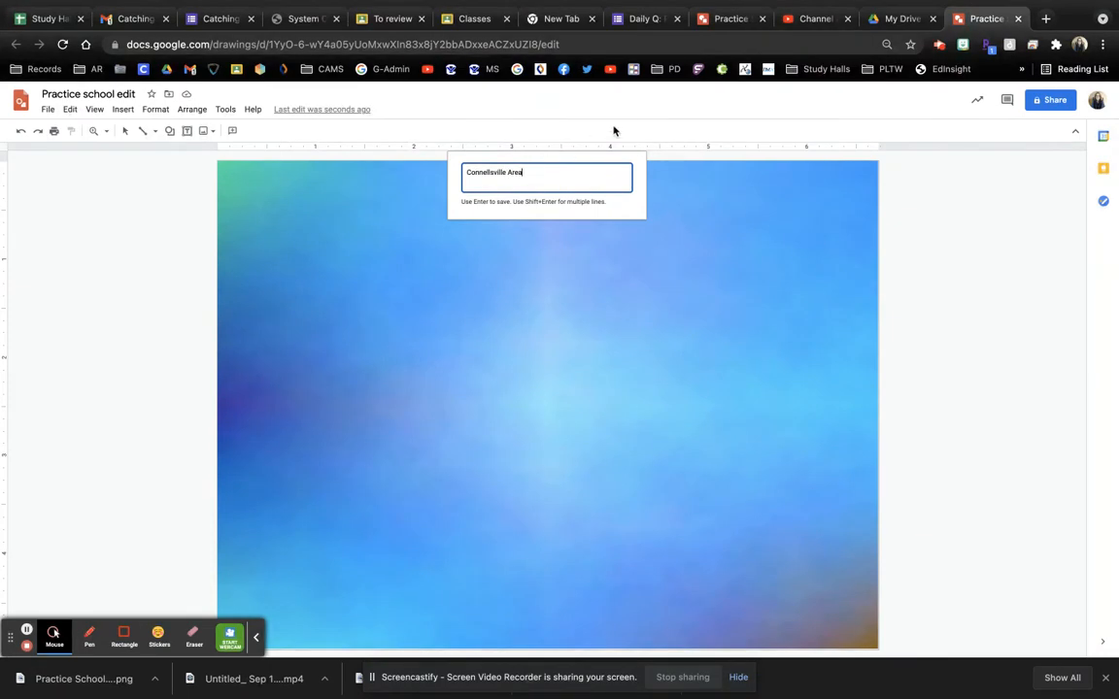
key(Return)
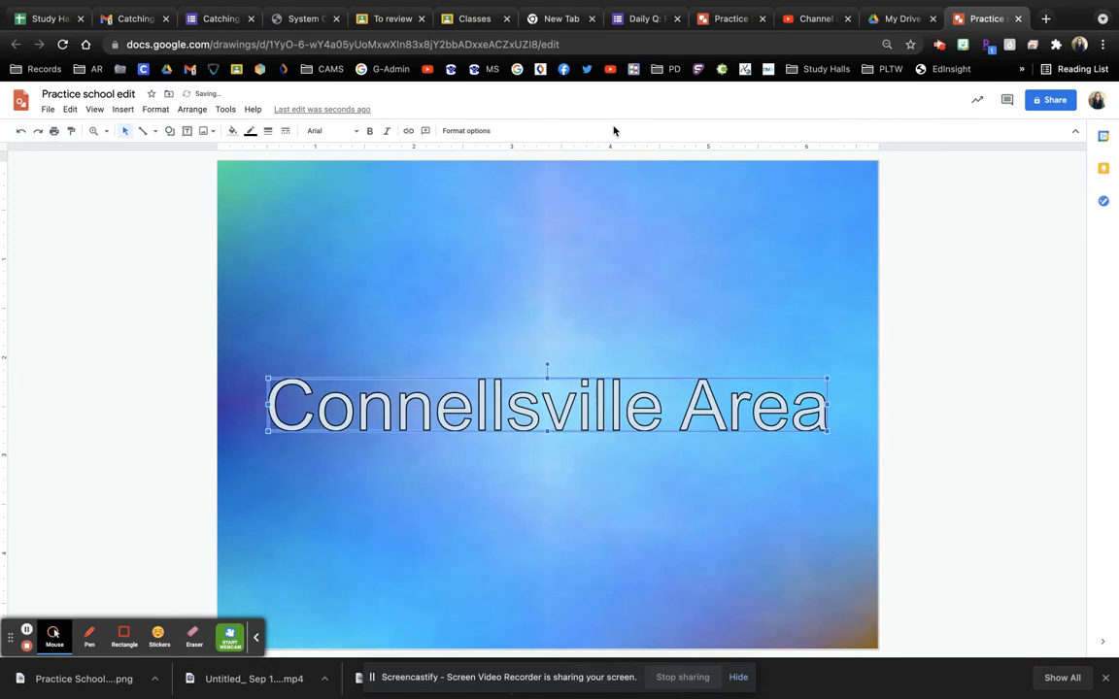
drag(594, 396, 584, 335)
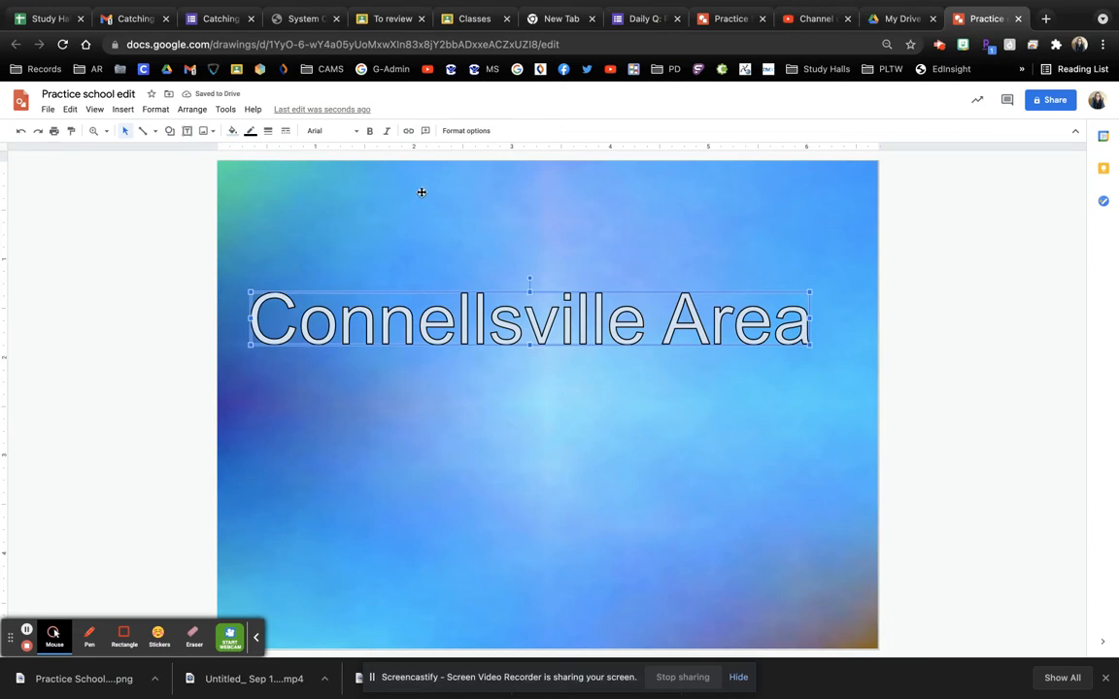
Add the Bebas Neue font from the full font library and apply it to the "Connellsville Area" word art
click(318, 131)
scroll(445, 394, down, 20)
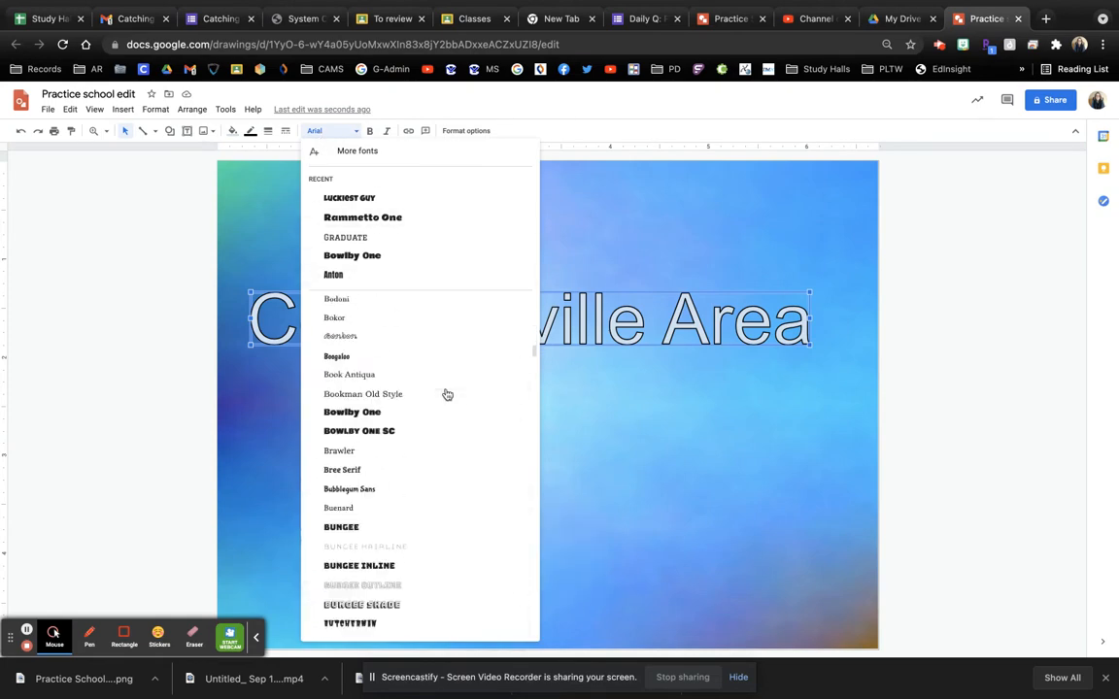
click(368, 158)
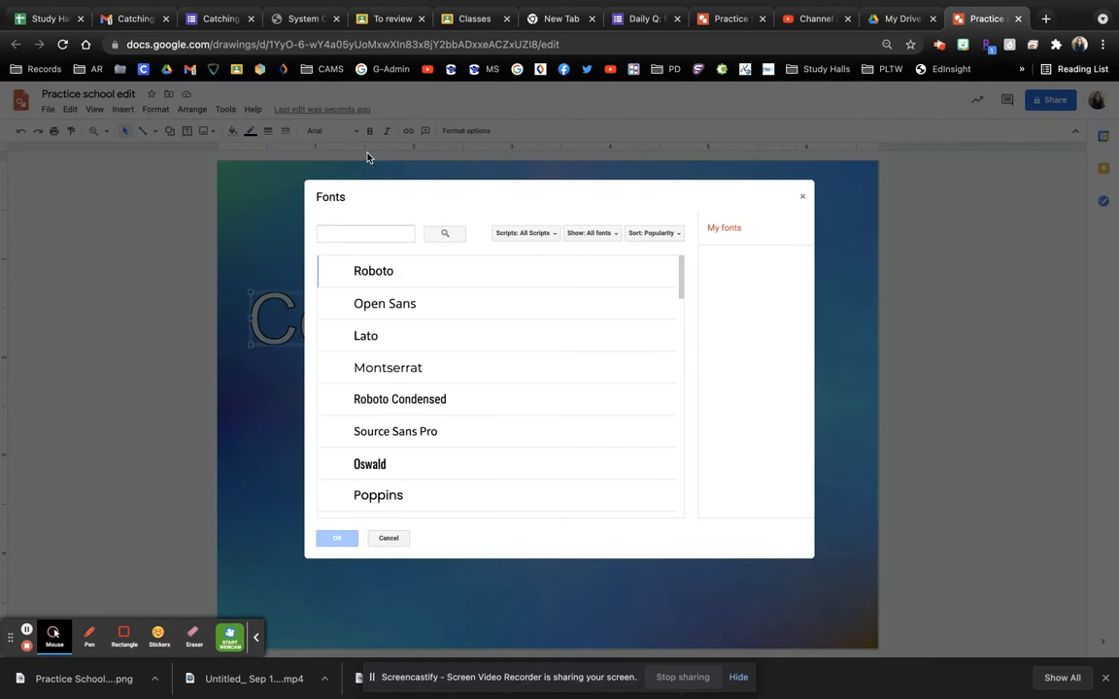
scroll(402, 407, down, 10)
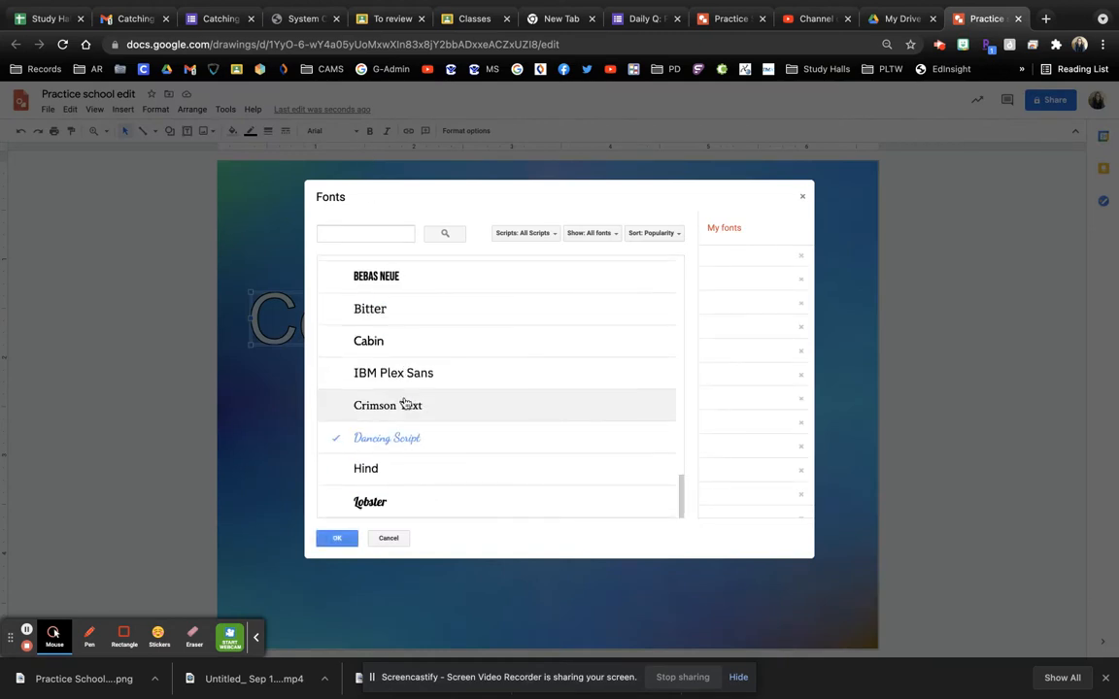
scroll(403, 405, up, 3)
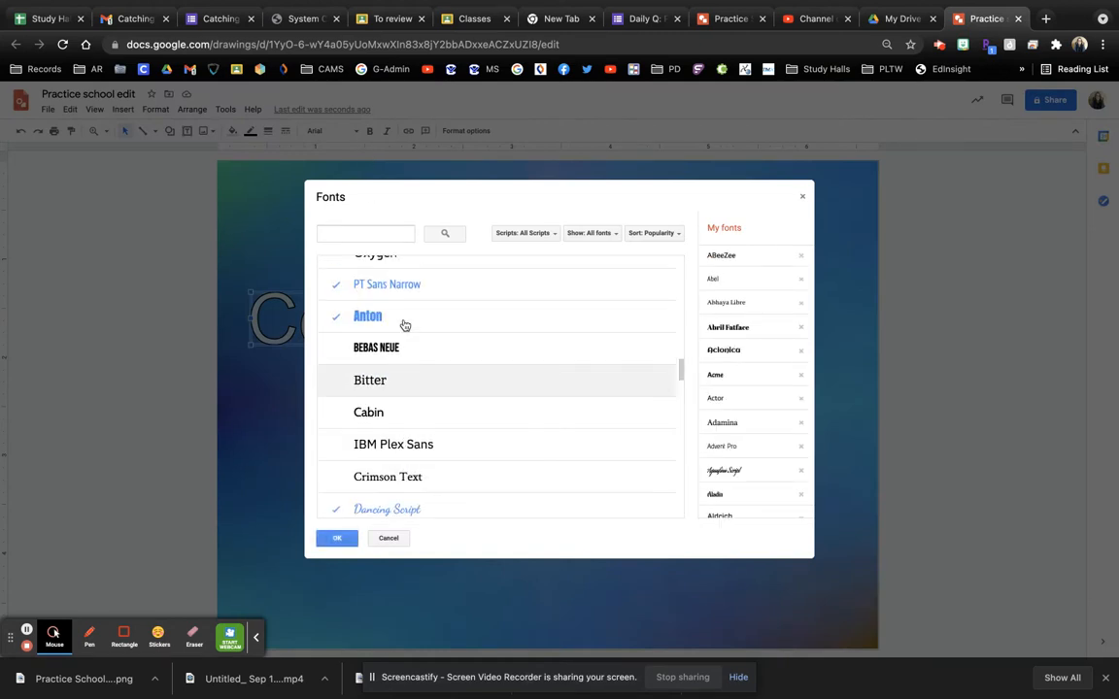
click(389, 408)
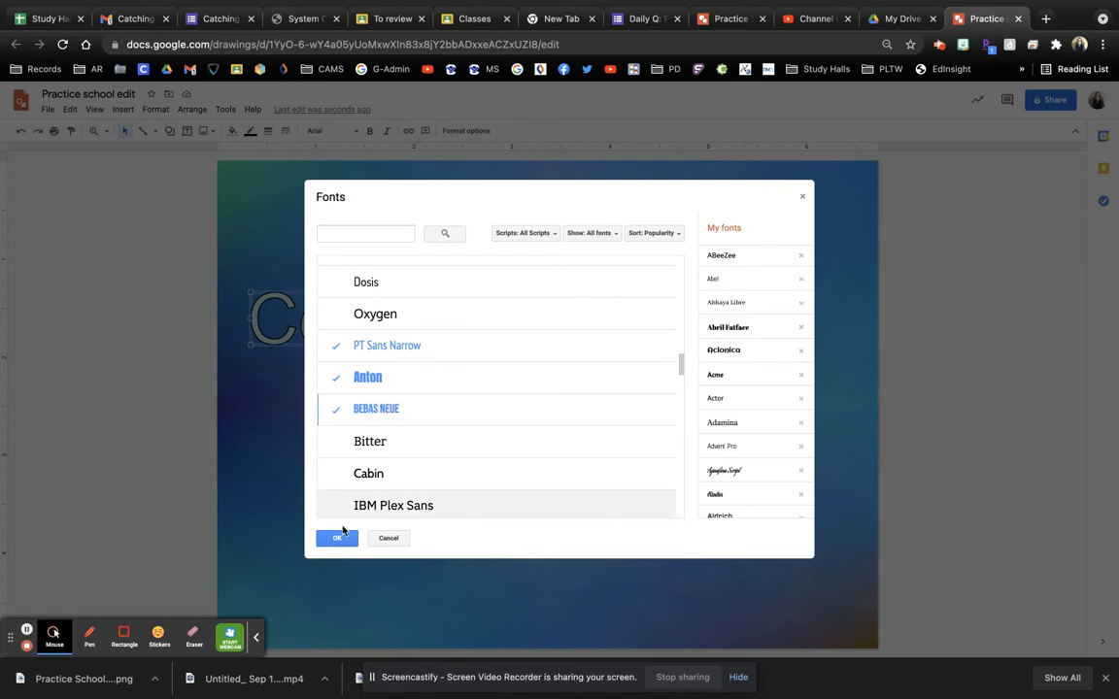
click(338, 539)
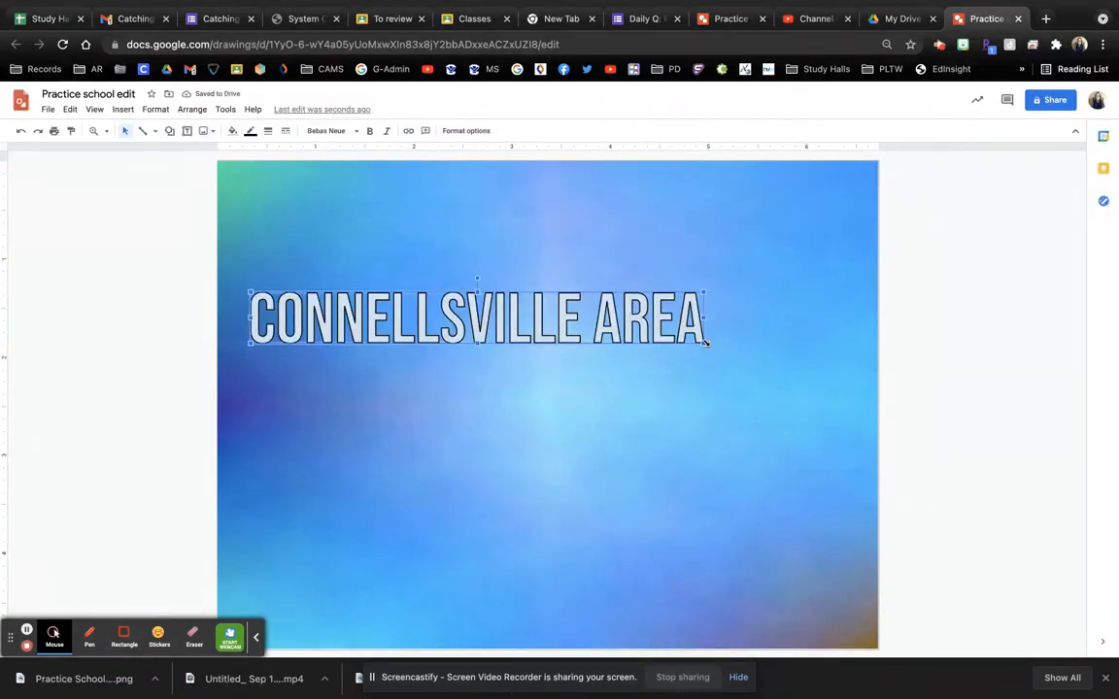
Resize the "Connellsville Area" title to about 6 by 0.6 inches and place it nearer the canvas's upper edge
drag(706, 343, 835, 363)
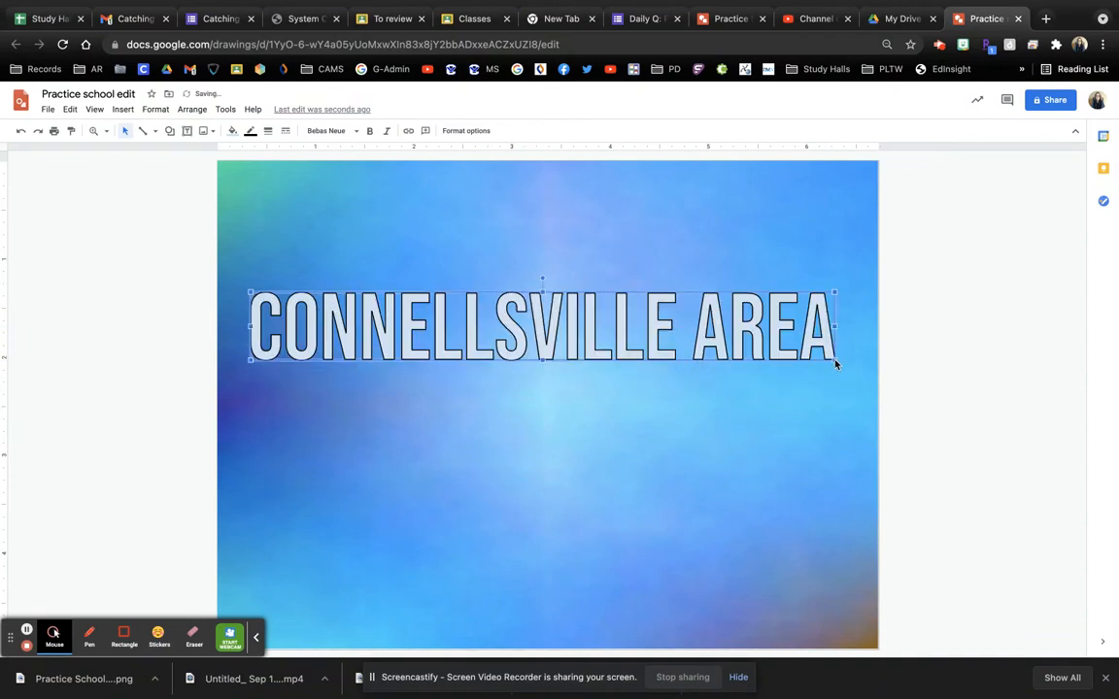
drag(544, 361, 551, 281)
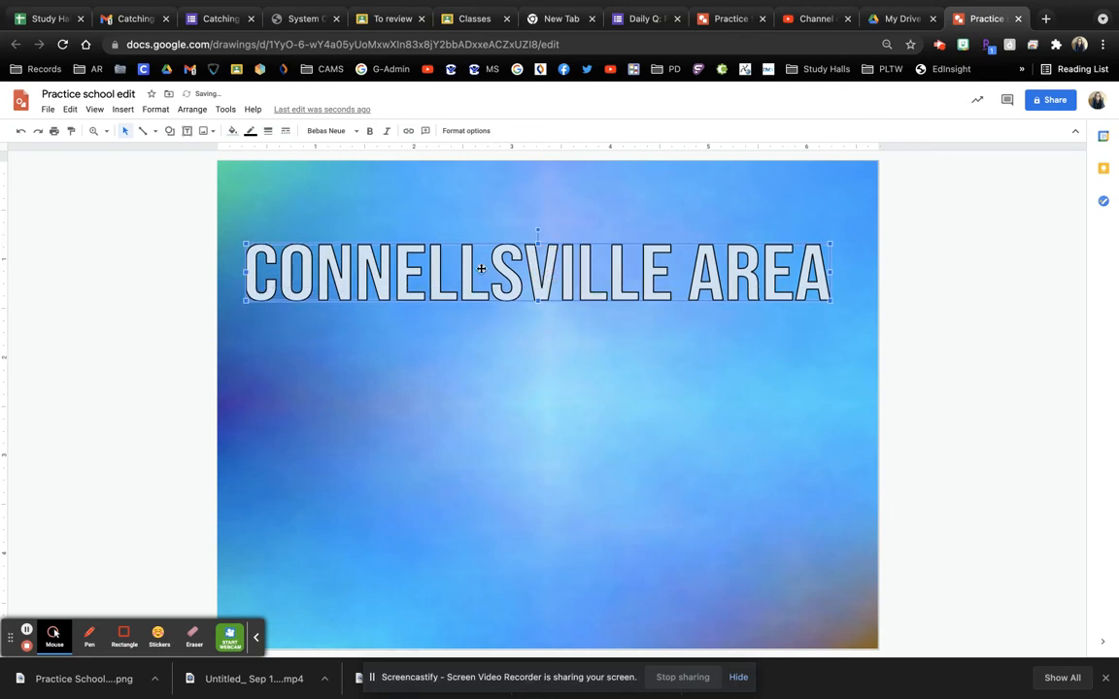
Fill the "Connellsville Area" title with white and set its black outline weight to 2px
click(235, 133)
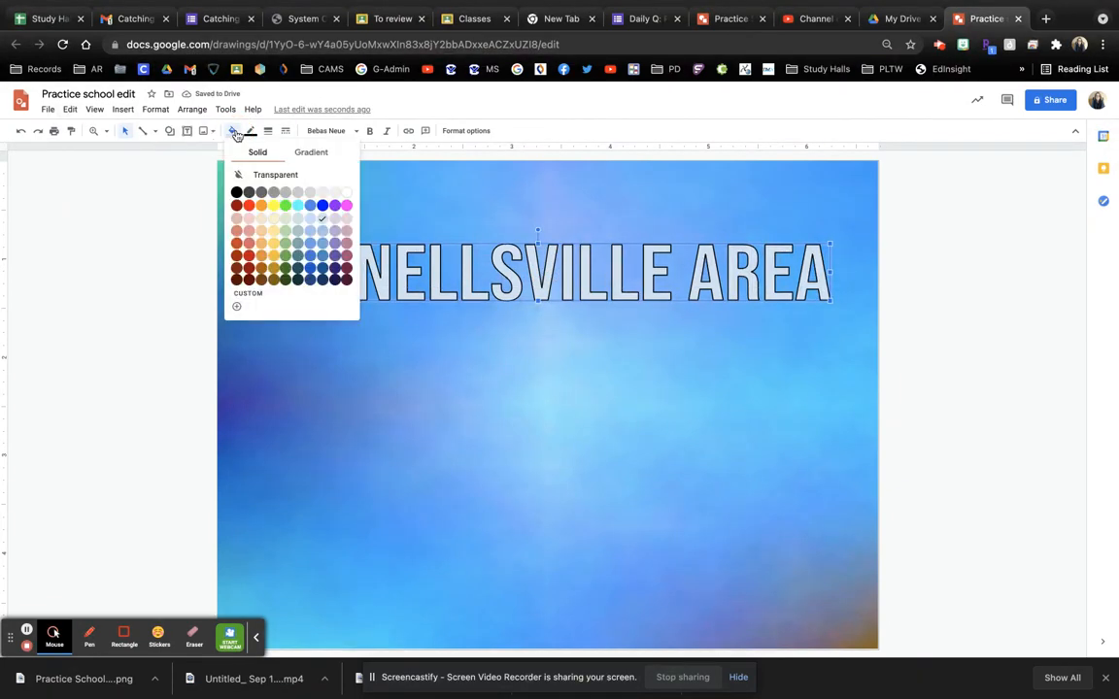
click(347, 194)
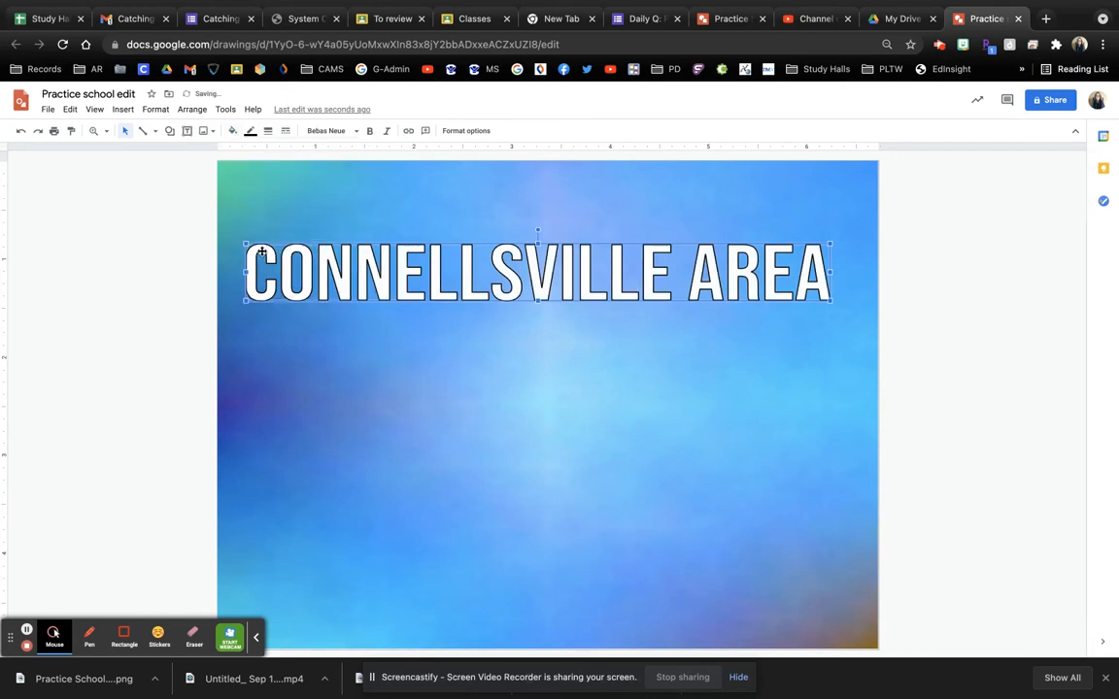
click(252, 132)
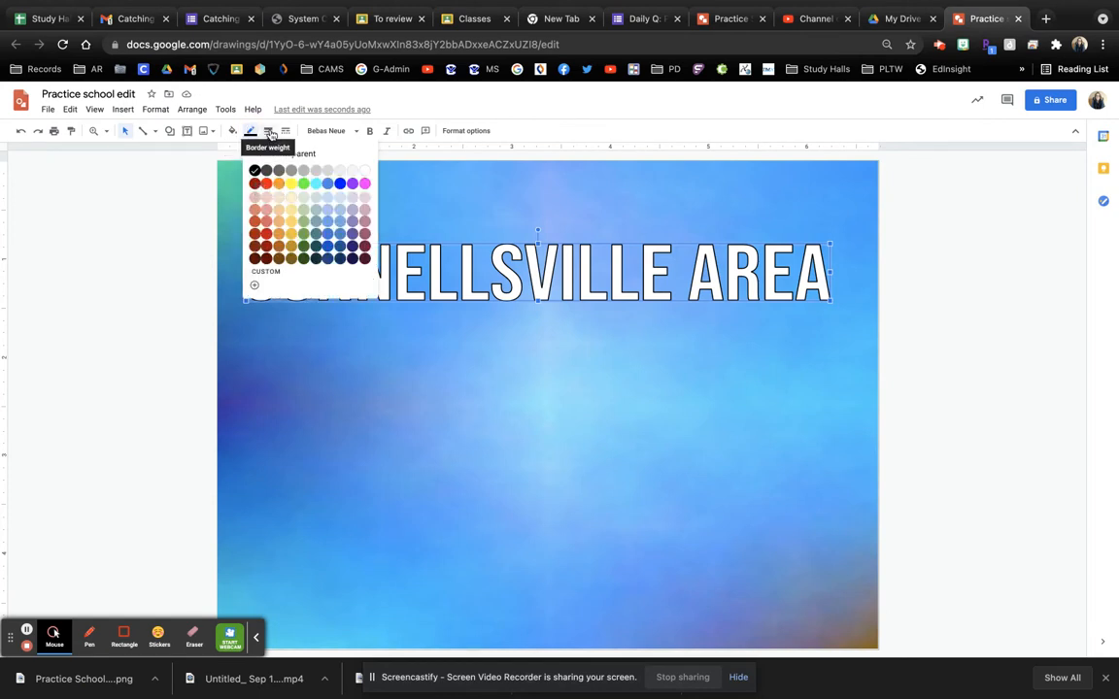
click(268, 130)
click(272, 133)
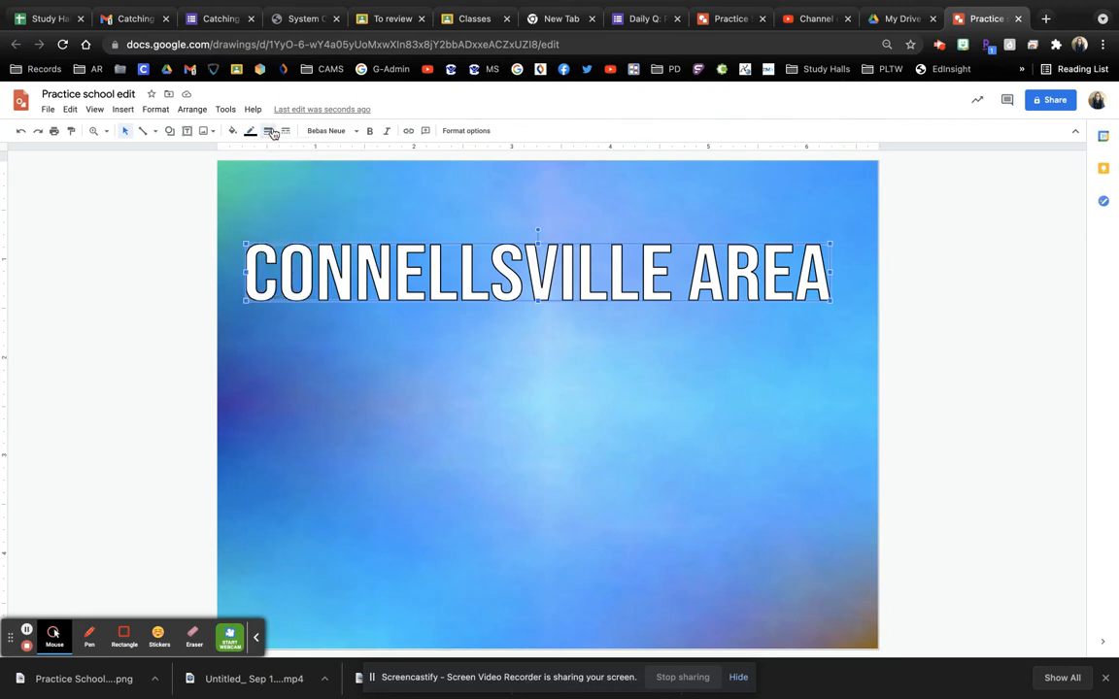
click(270, 133)
click(270, 133)
click(269, 136)
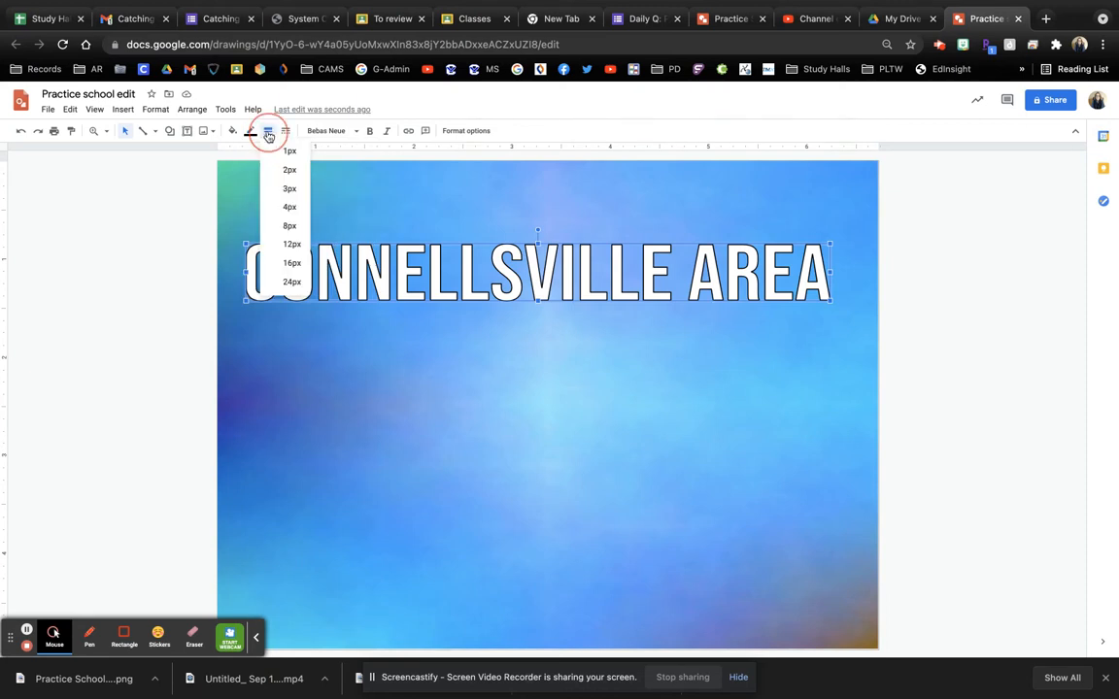
click(289, 189)
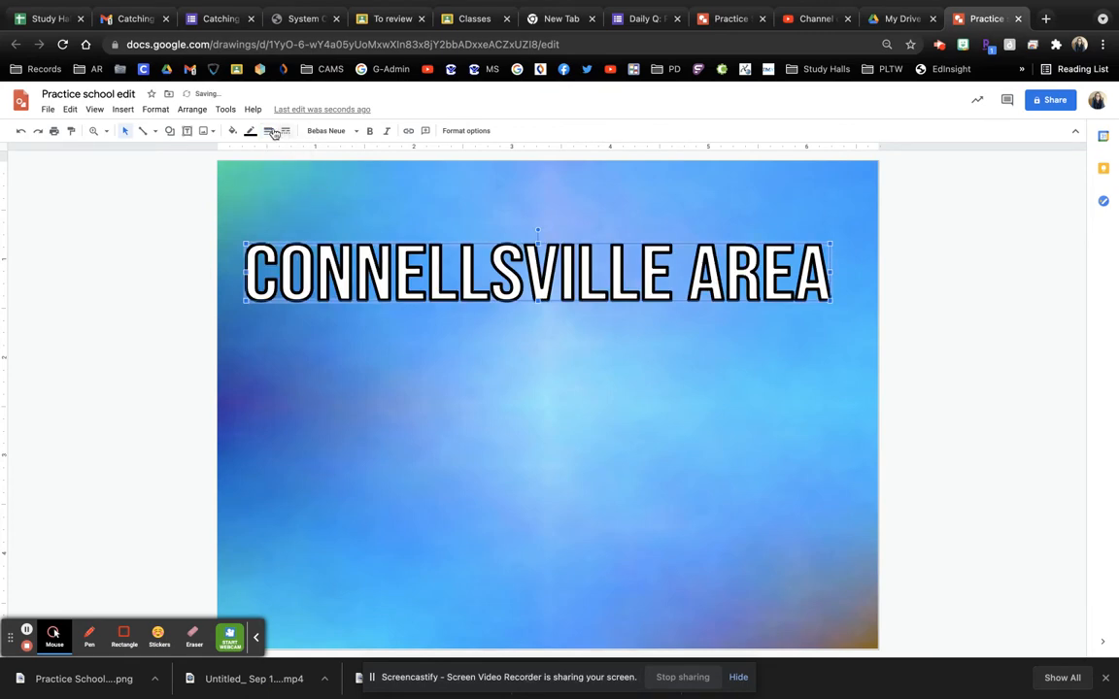
click(268, 131)
click(290, 172)
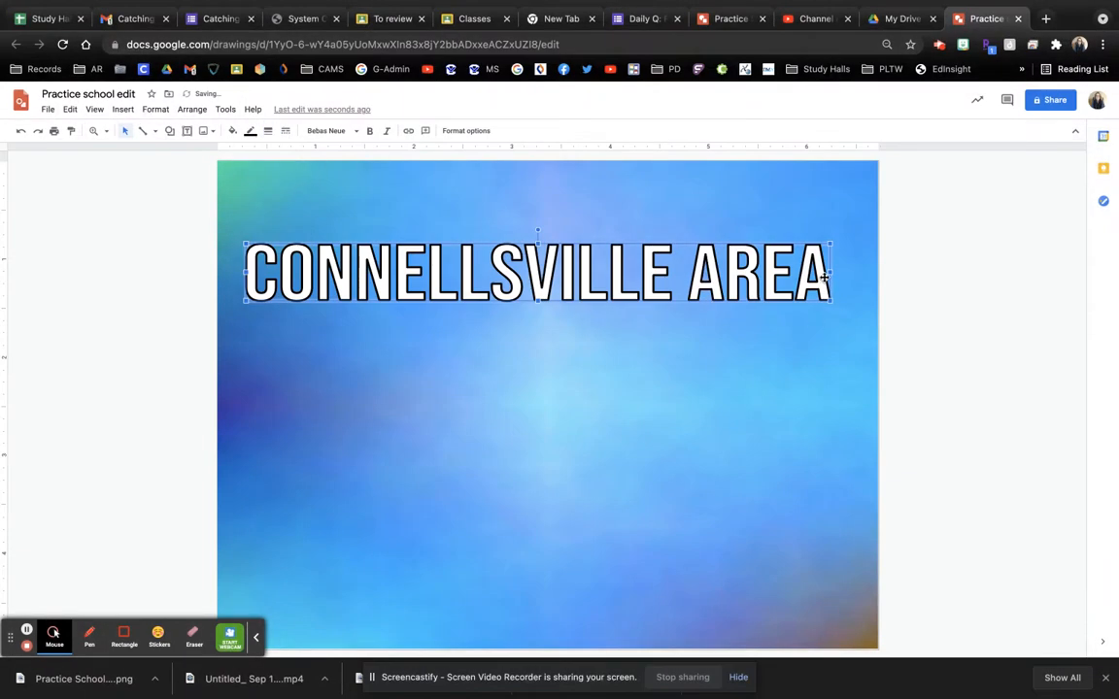
Try bold lettering and the Anton font on the "Connellsville Area" title
click(369, 131)
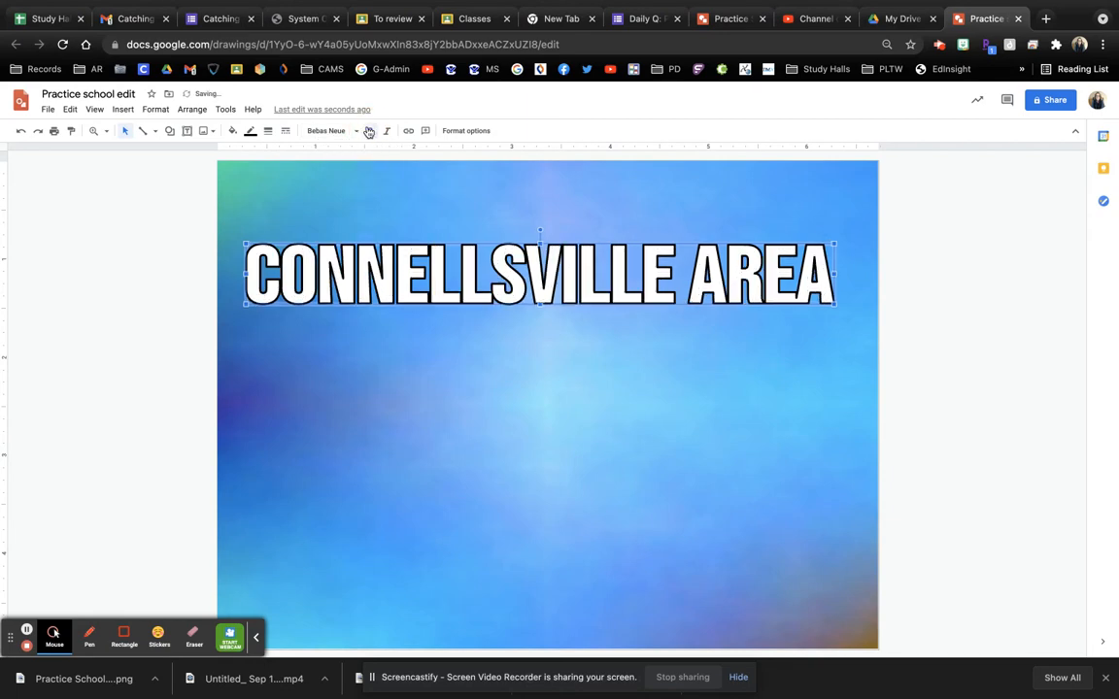
click(368, 131)
click(332, 131)
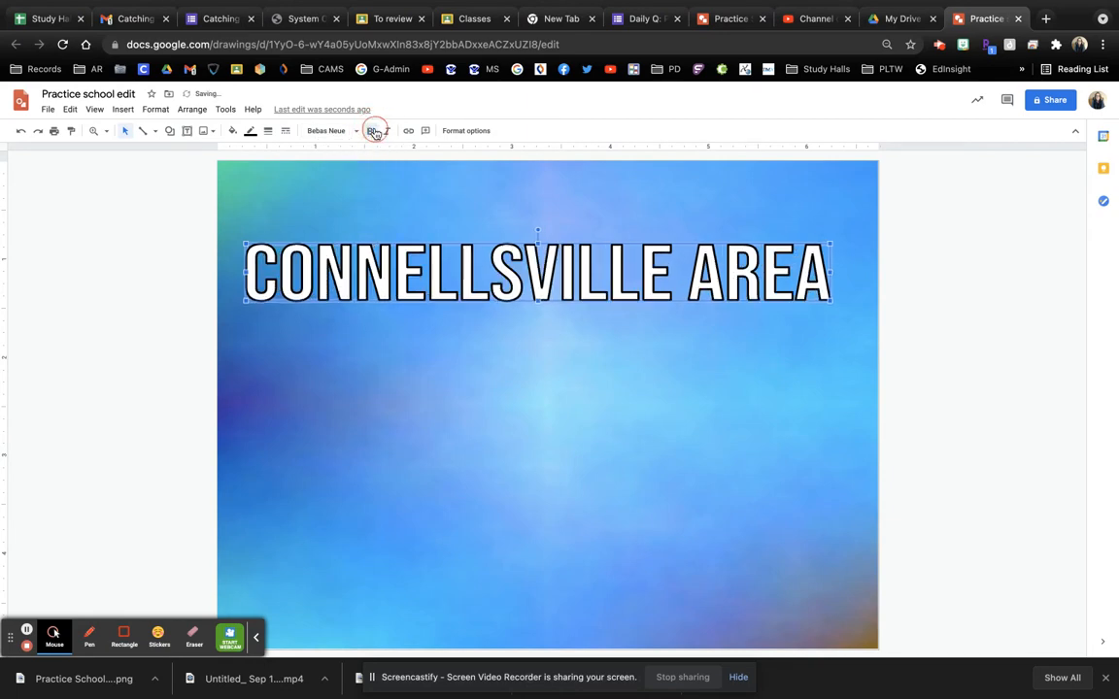
scroll(375, 368, down, 3)
scroll(375, 321, up, 2)
scroll(376, 424, down, 15)
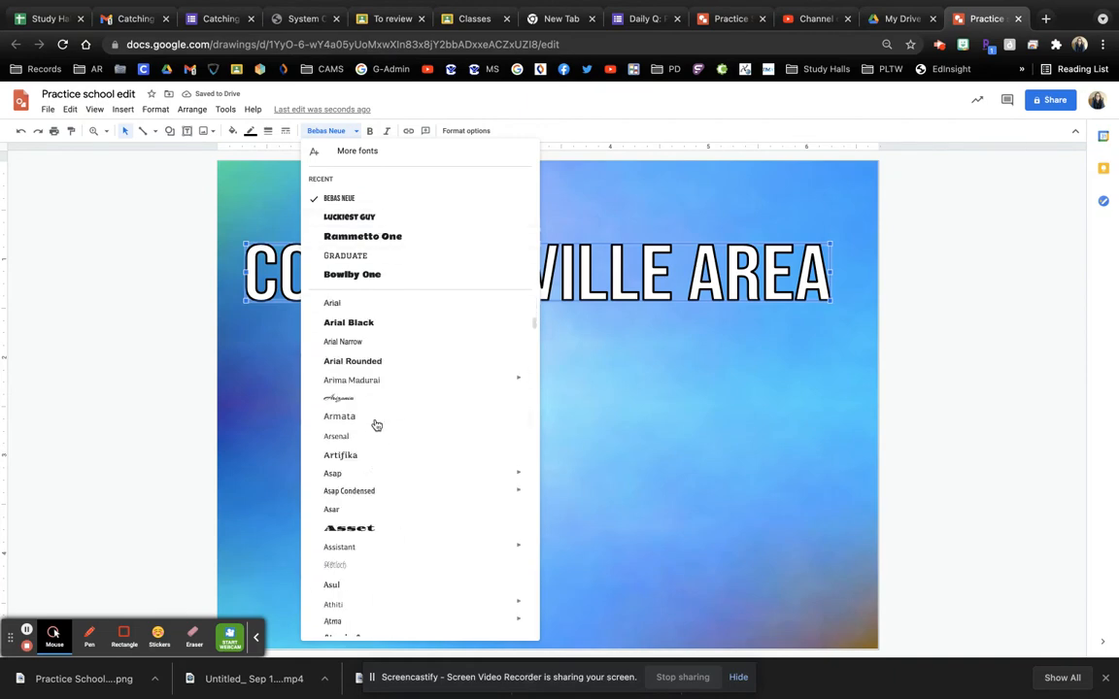
scroll(376, 426, down, 20)
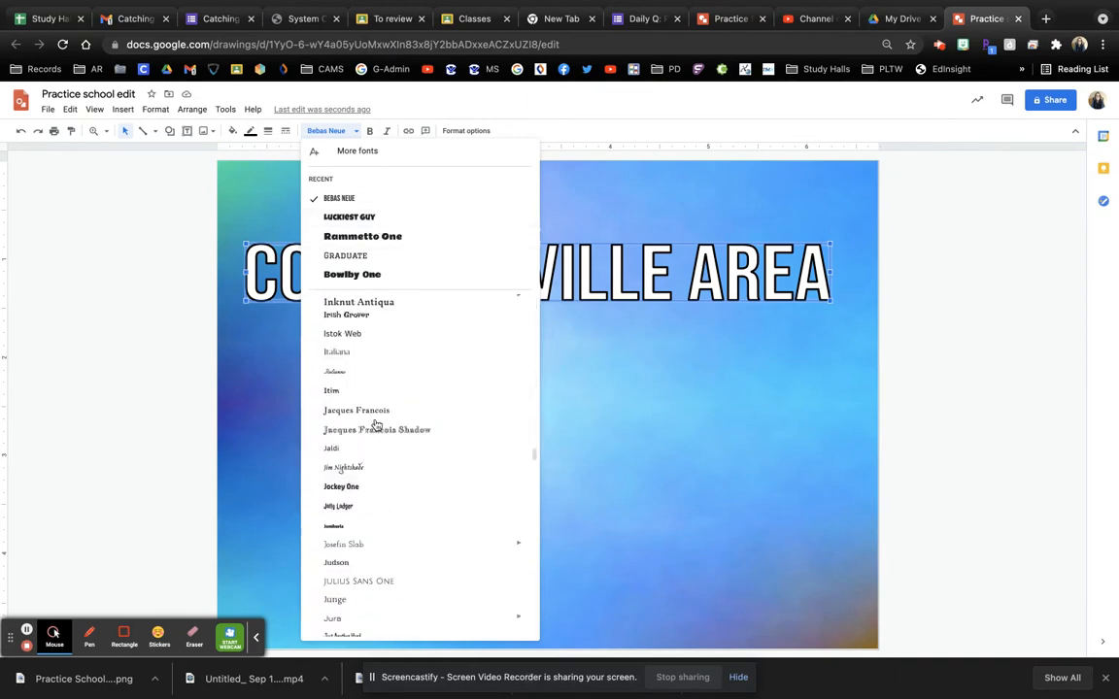
scroll(376, 426, down, 20)
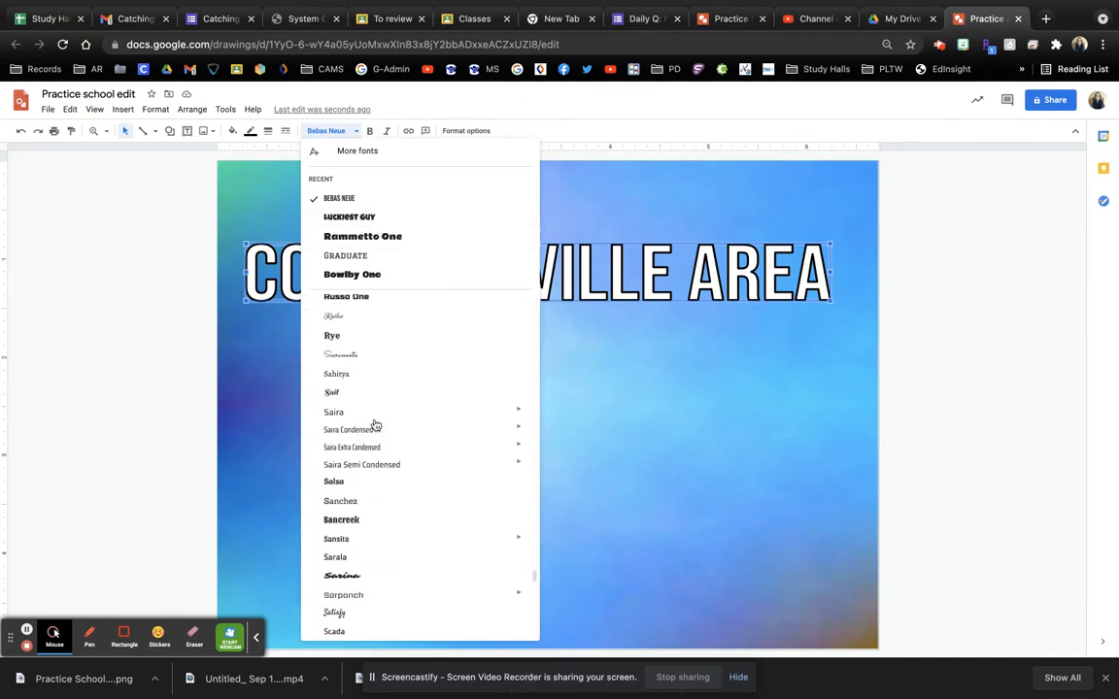
scroll(376, 425, down, 15)
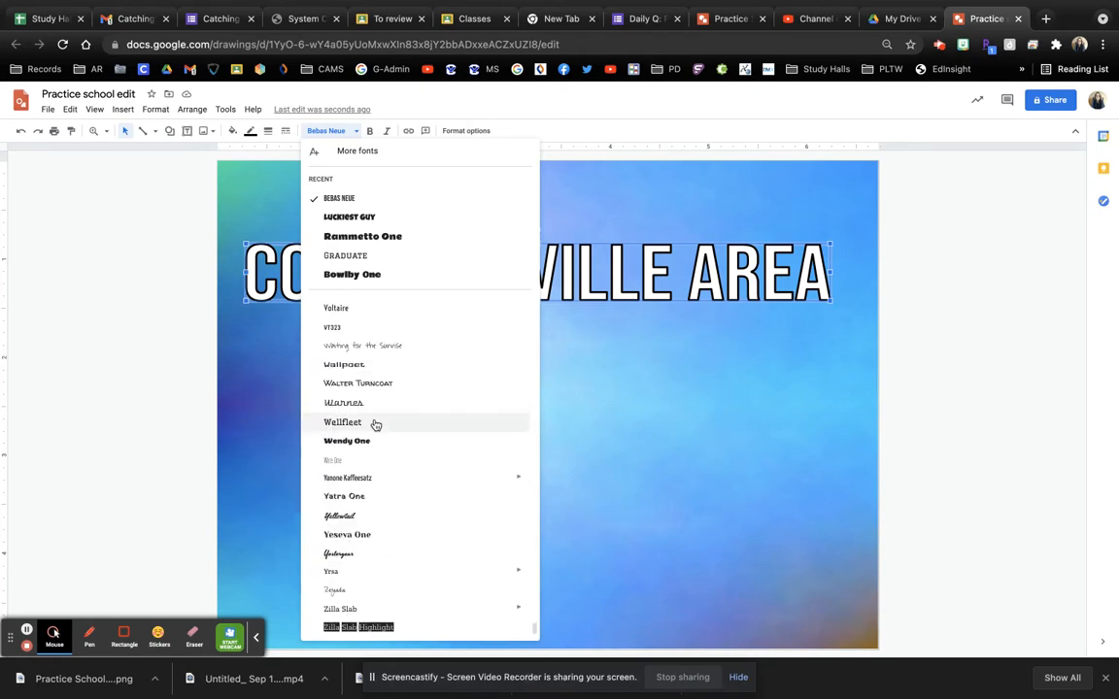
scroll(376, 426, up, 20)
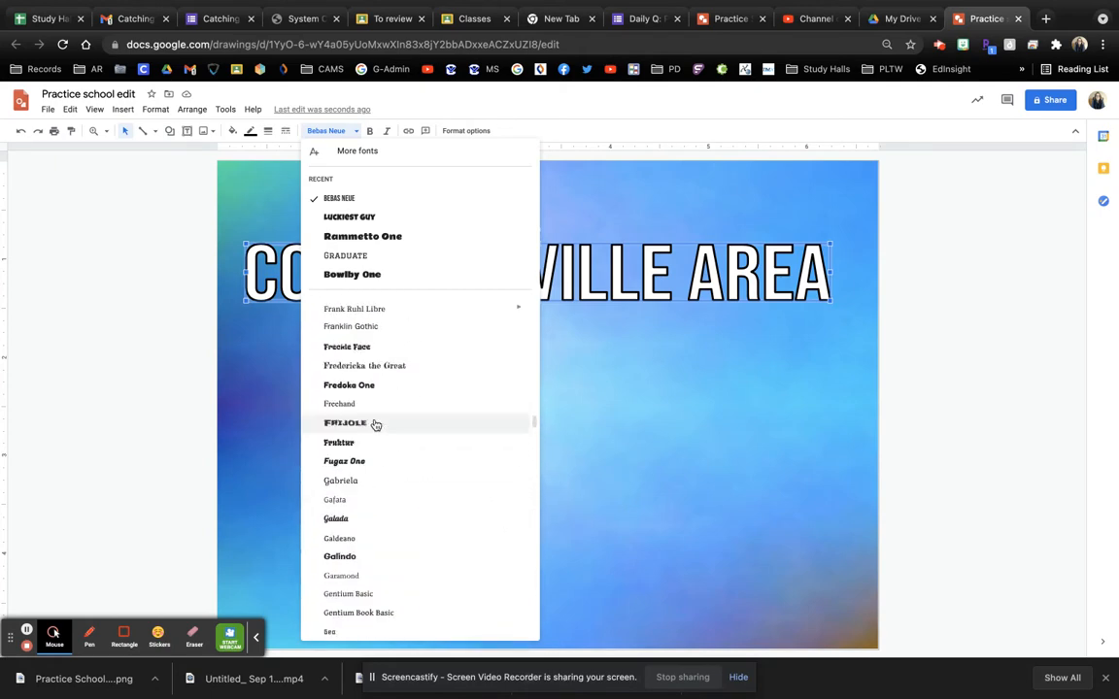
scroll(376, 425, up, 10)
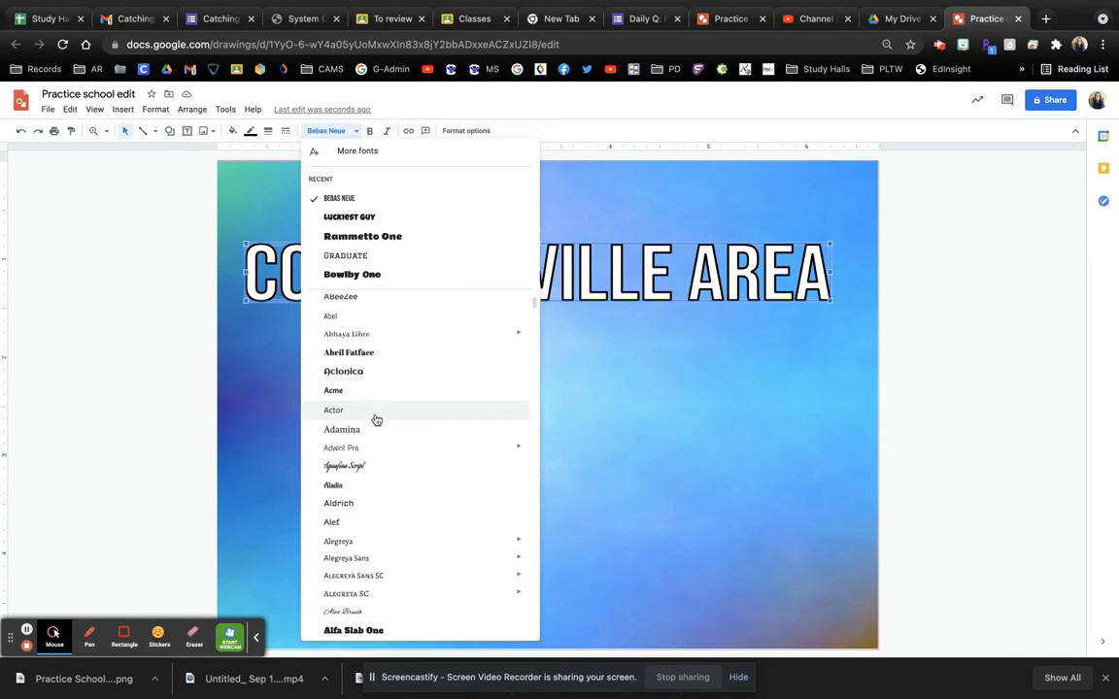
scroll(375, 428, down, 4)
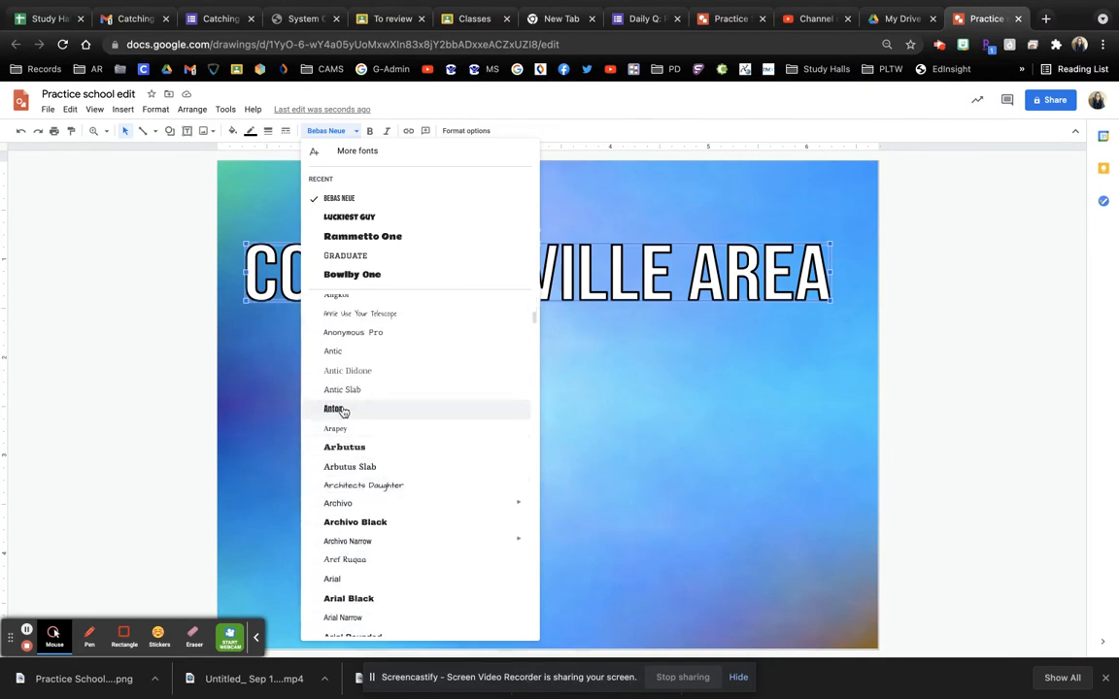
click(342, 409)
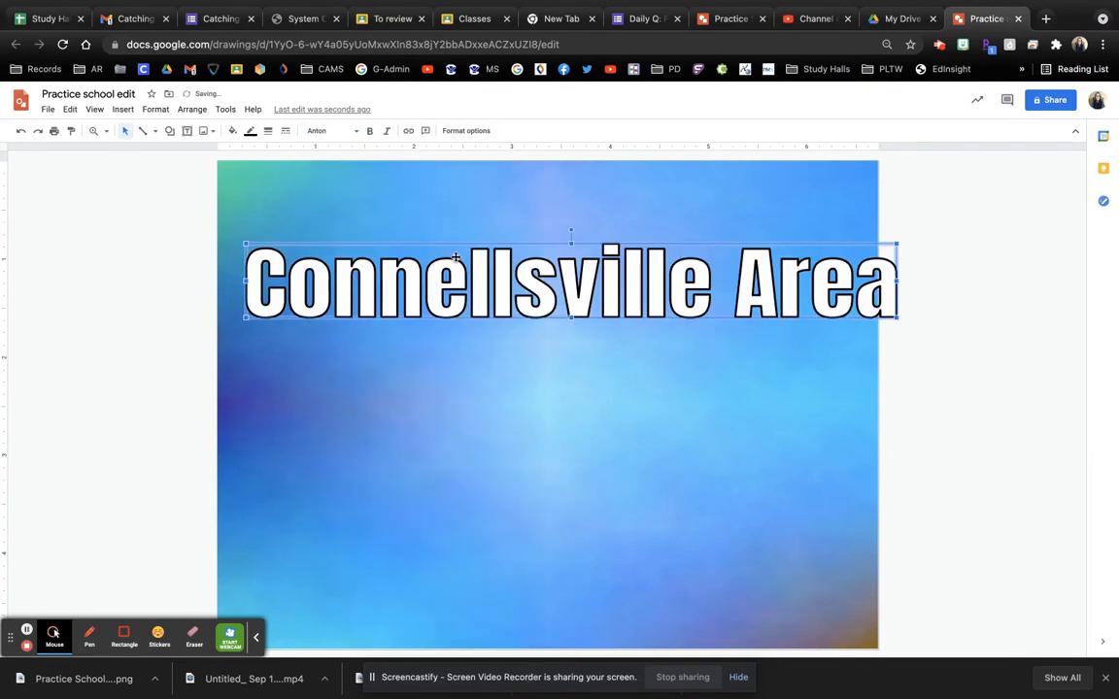
Apply the Luckiest Guy font to the "Connellsville Area" title, narrow it to about 6 inches wide and move it slightly up
click(325, 130)
click(369, 236)
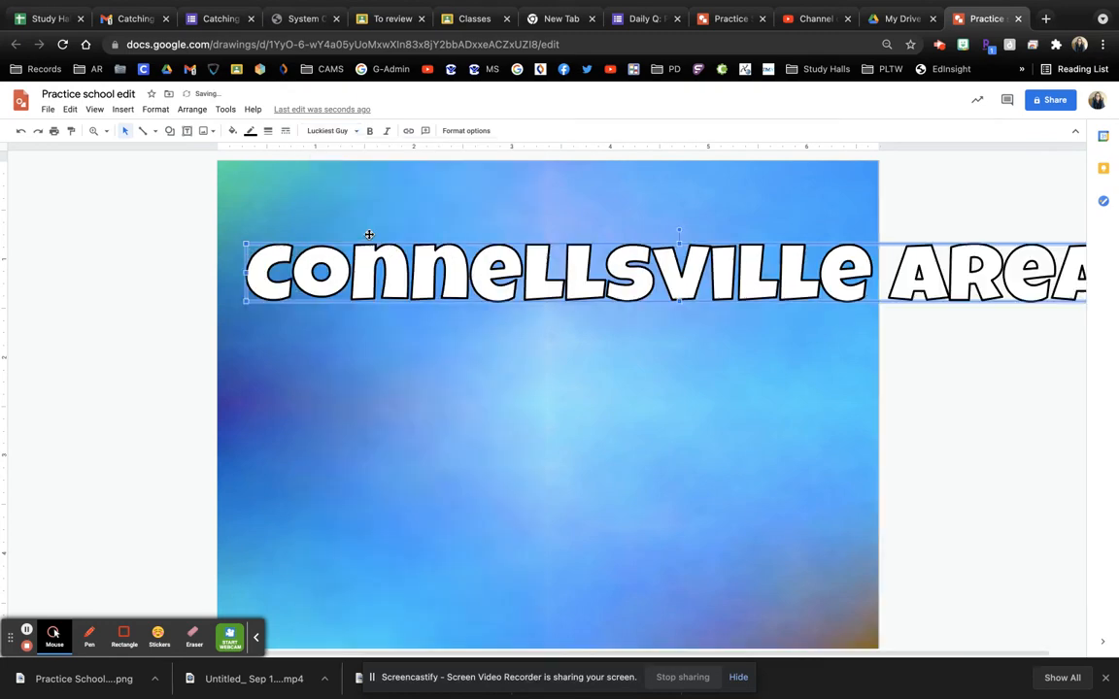
drag(247, 275, 742, 275)
drag(896, 292, 407, 277)
drag(628, 272, 840, 277)
click(525, 270)
drag(525, 269, 522, 264)
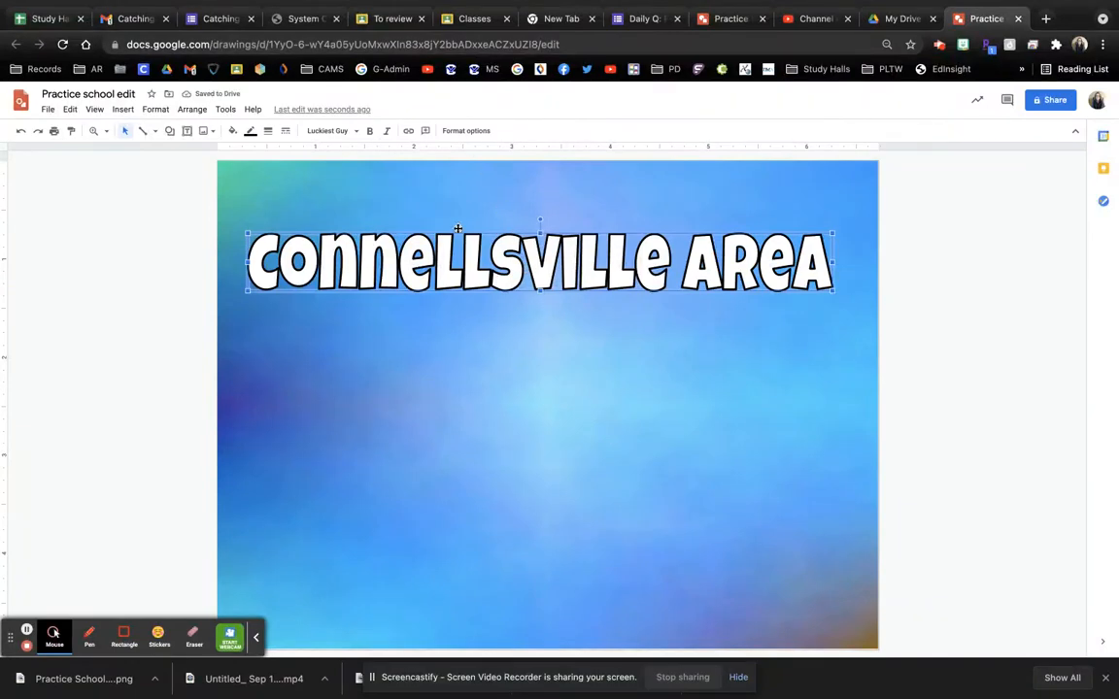
Add a drop shadow to the "Connellsville Area" title
click(471, 131)
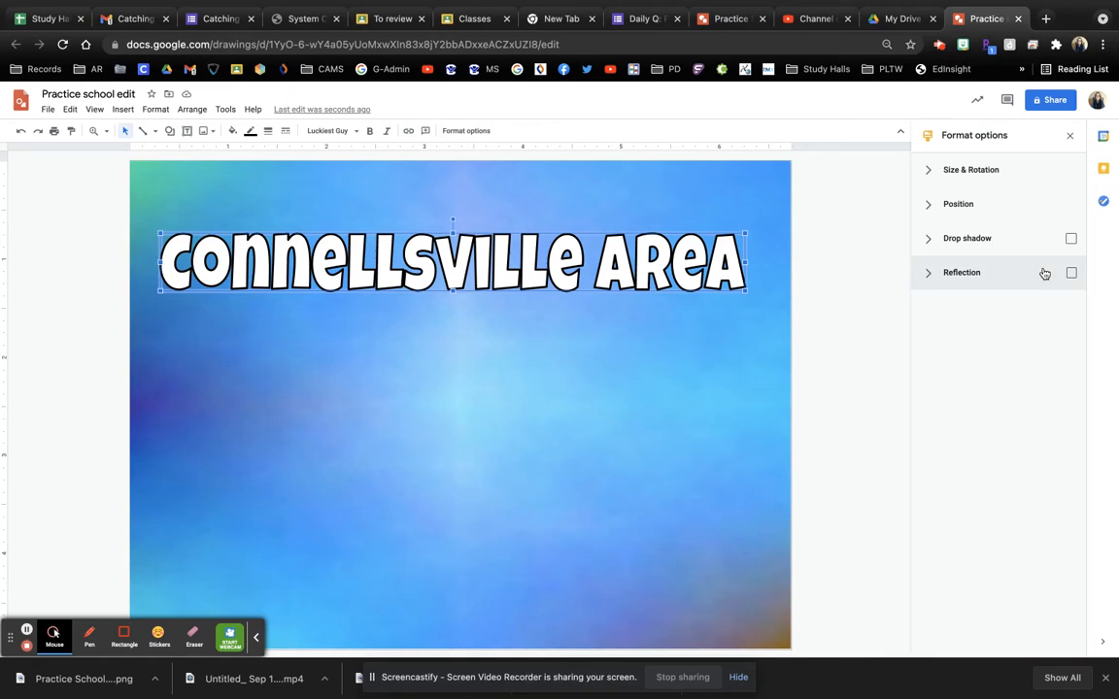
click(1071, 239)
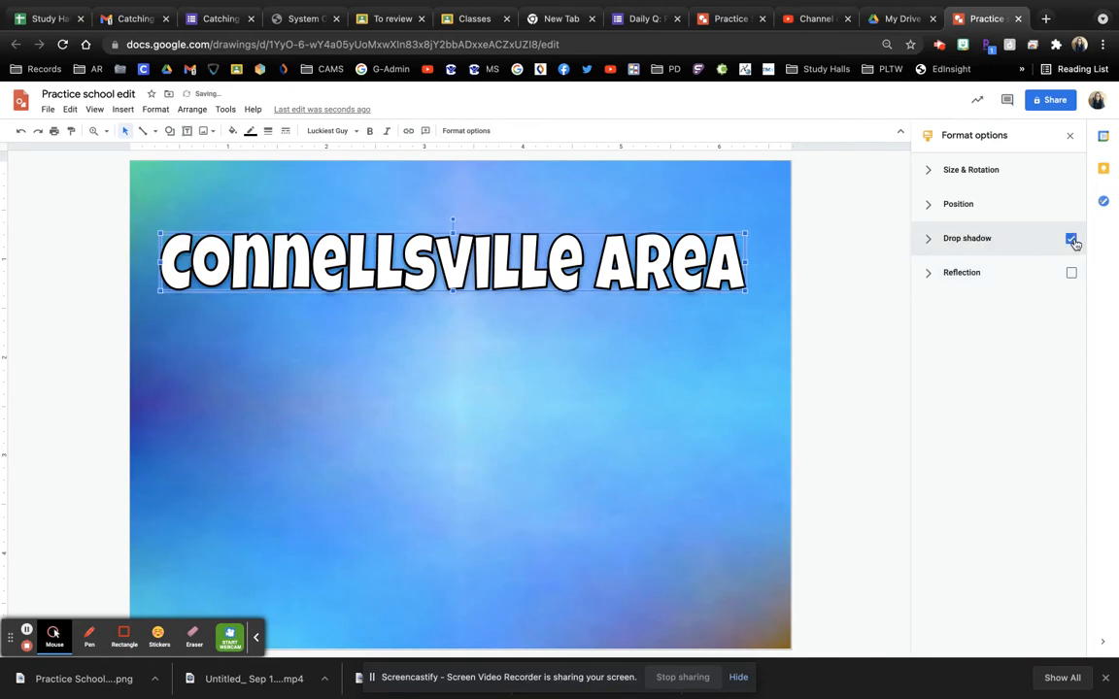
click(1074, 241)
click(1074, 241)
click(1074, 241)
click(1074, 241)
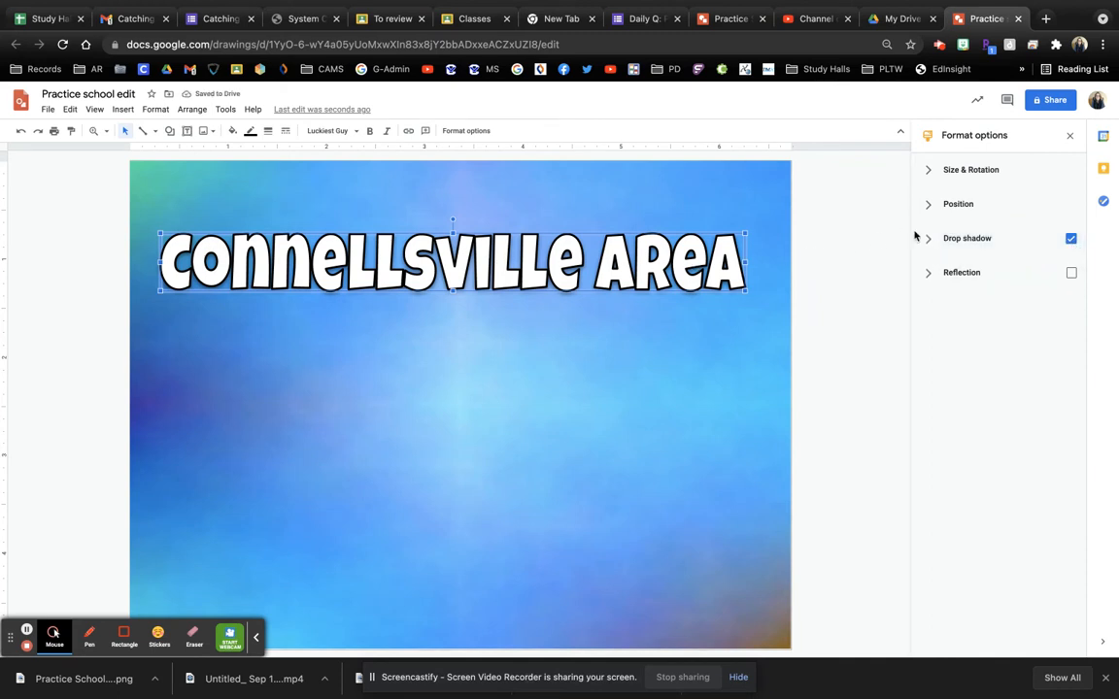
Make the title's black shadow fully opaque, angle it toward the lower left, increase its distance slightly and reduce its blur radius
click(929, 241)
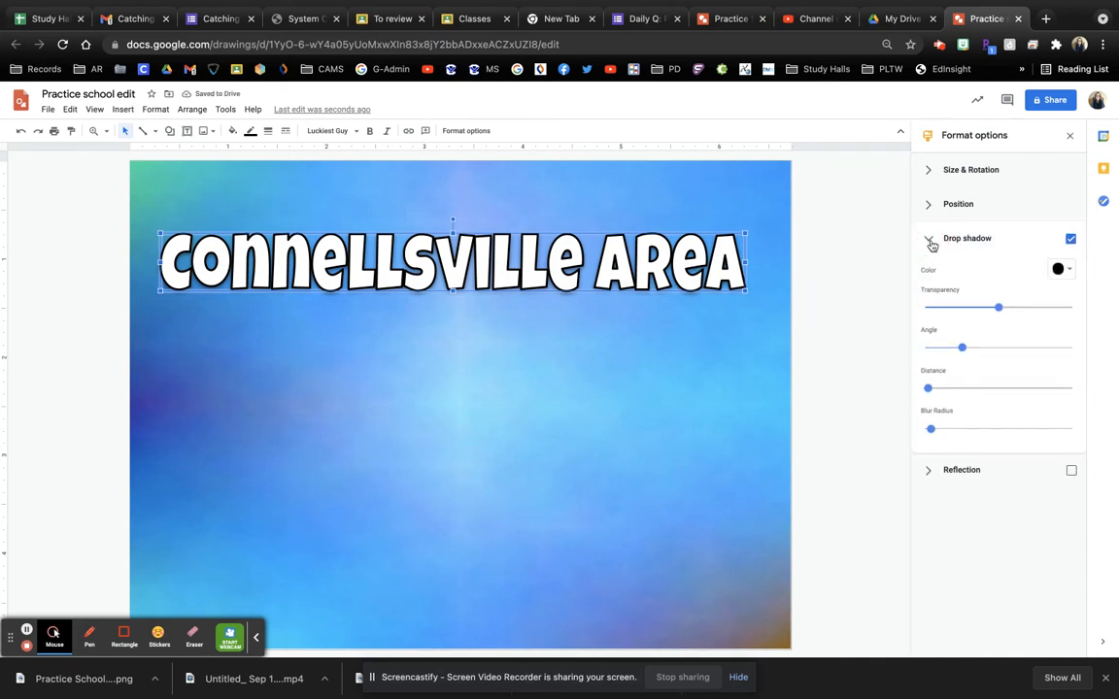
drag(1001, 311, 892, 313)
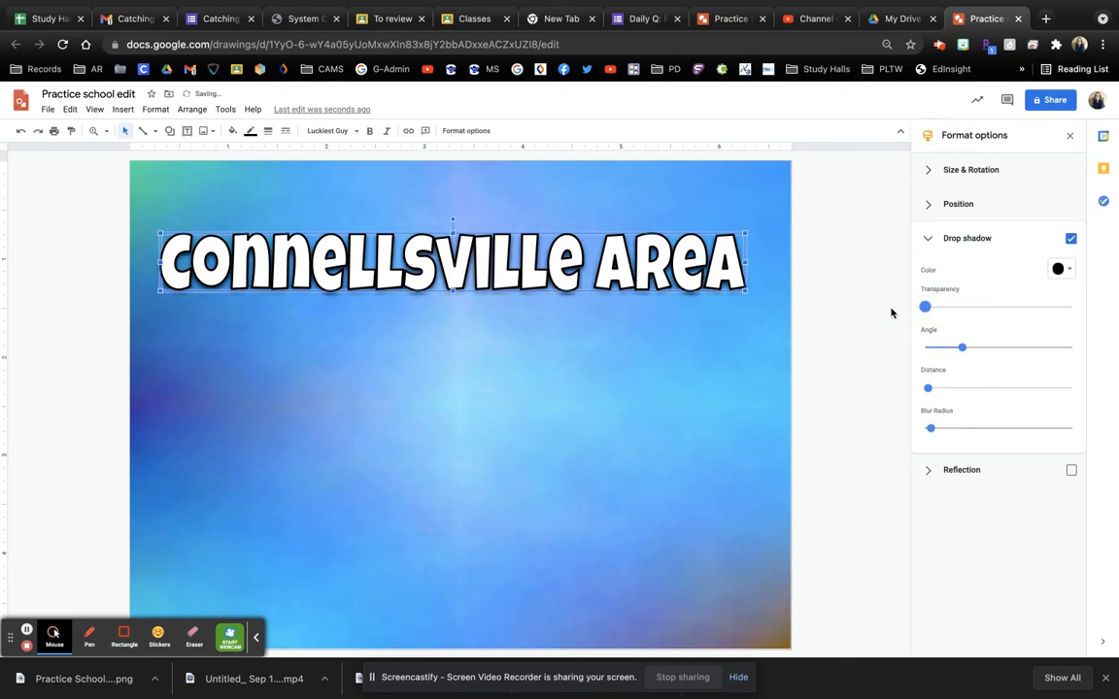
drag(963, 351, 988, 347)
mouse_move(934, 388)
mouse_down()
mouse_move(1045, 392)
mouse_move(933, 389)
mouse_up()
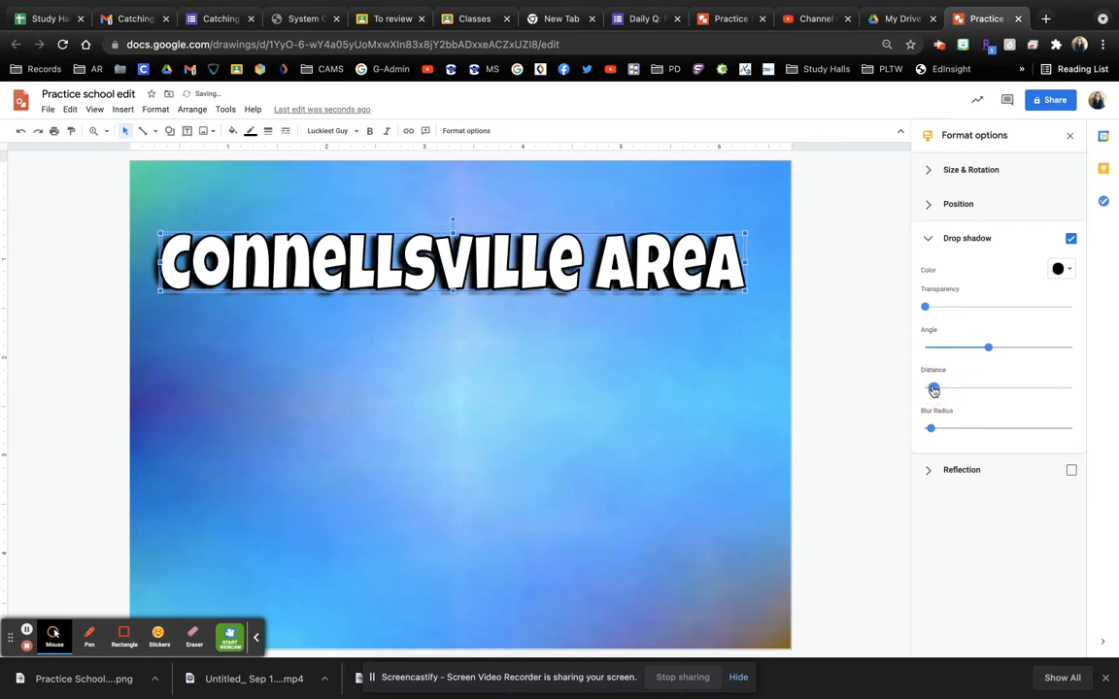
drag(932, 437, 935, 390)
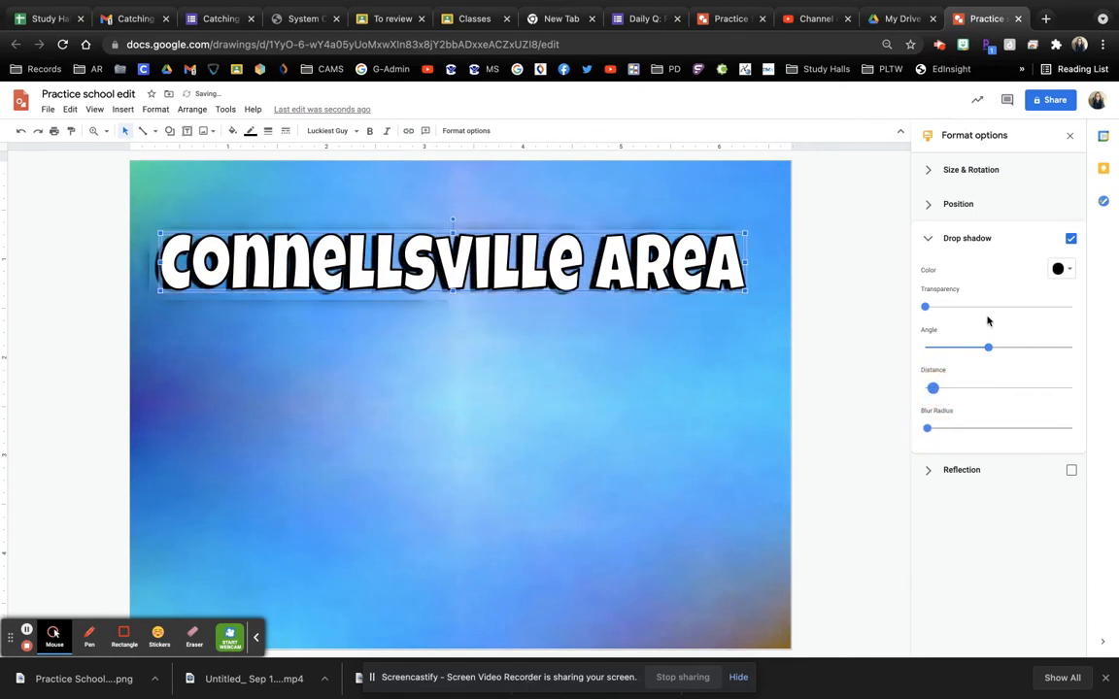
Enlarge the "Connellsville Area" title to about 6.1 inches wide and centre it horizontally near the canvas's upper edge
drag(667, 264, 674, 263)
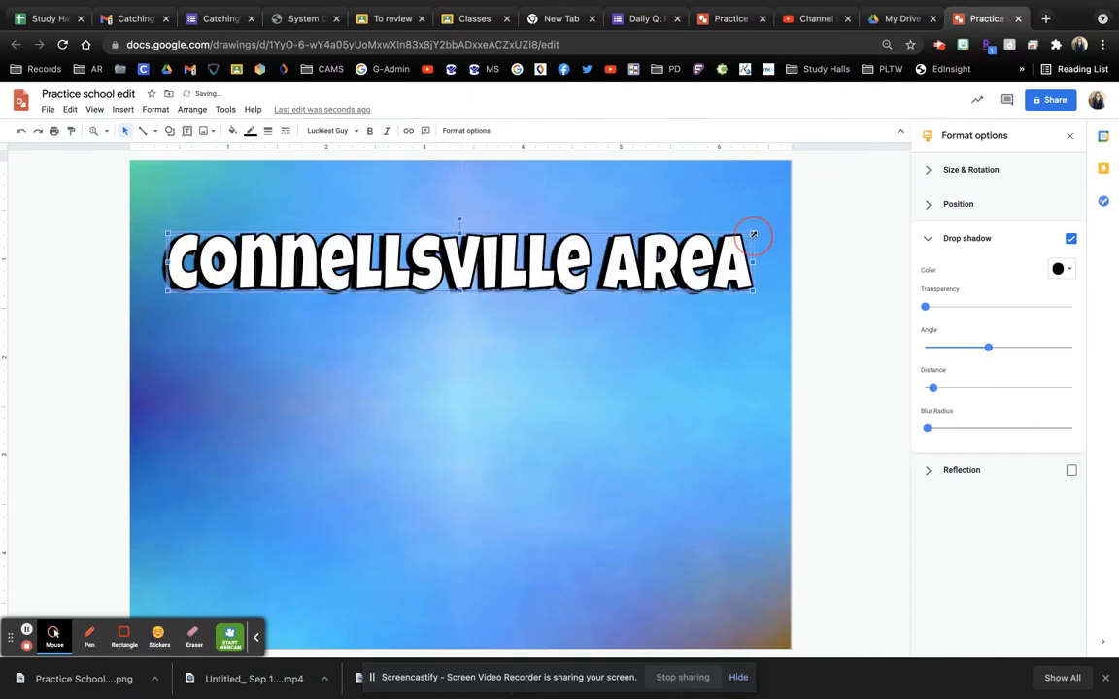
drag(753, 234, 761, 233)
drag(166, 260, 156, 260)
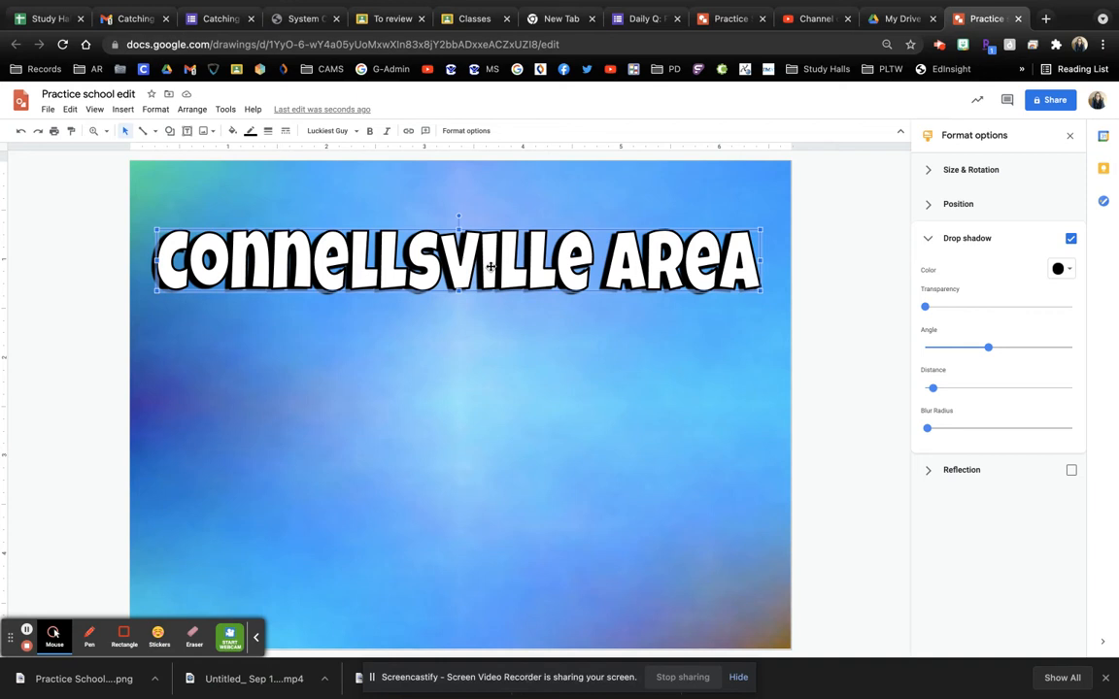
drag(491, 265, 490, 262)
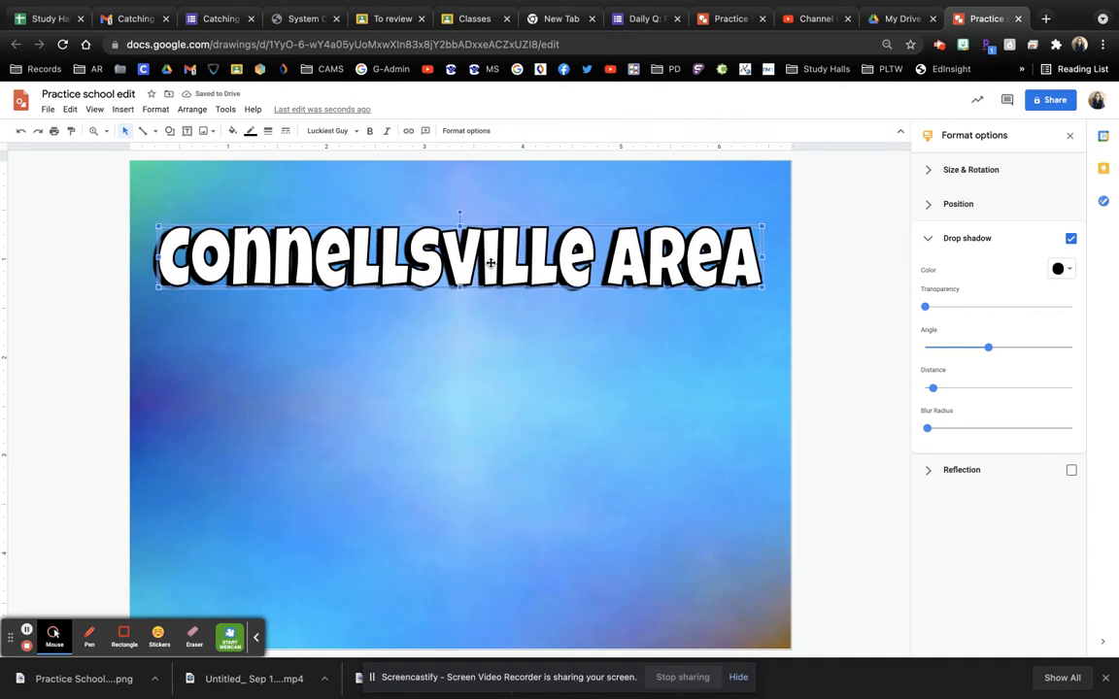
Duplicate the "Connellsville Area" title, place the copy in the canvas's lower half and change its text to "Middle School"
key(ctrl+d)
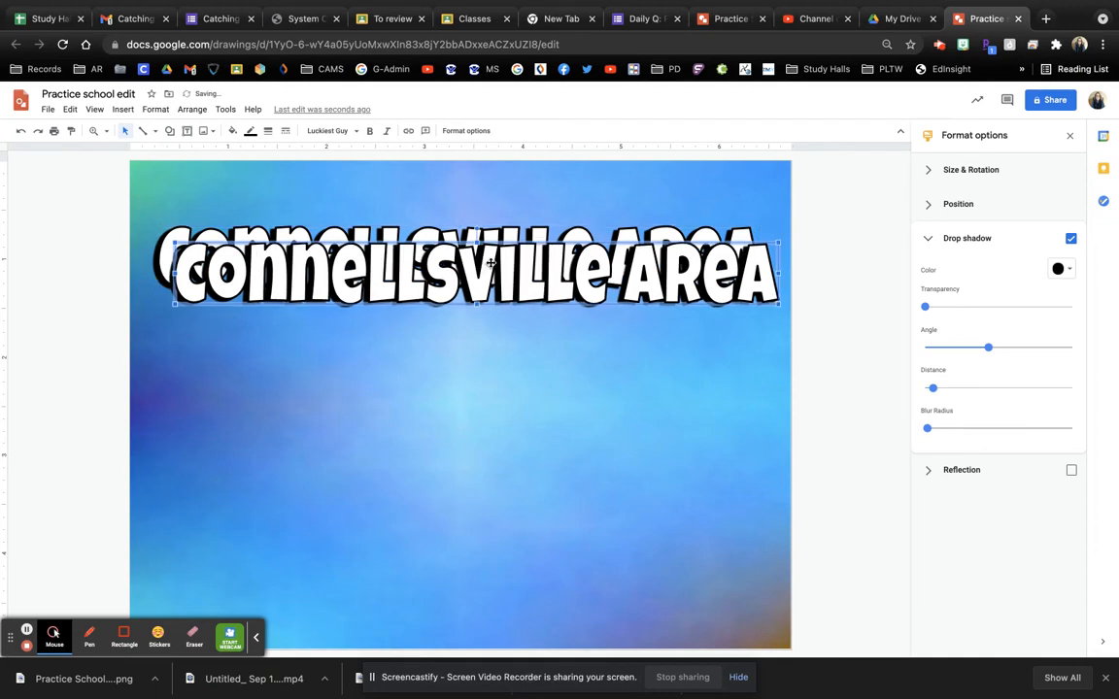
drag(491, 262, 476, 444)
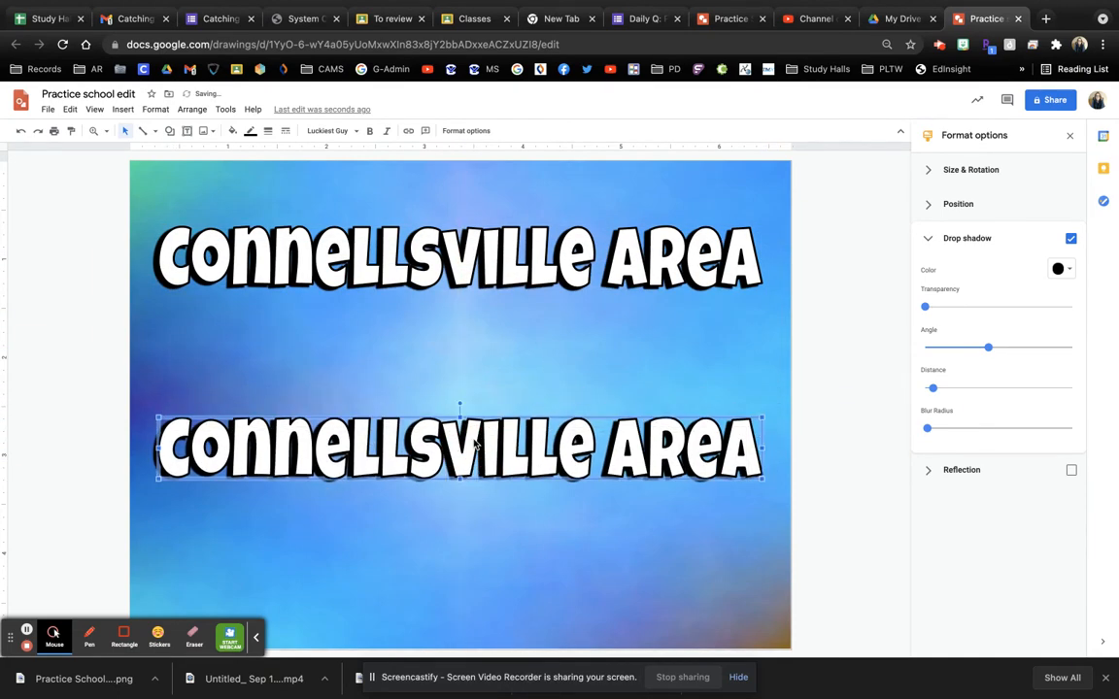
double_click(475, 444)
text(M)
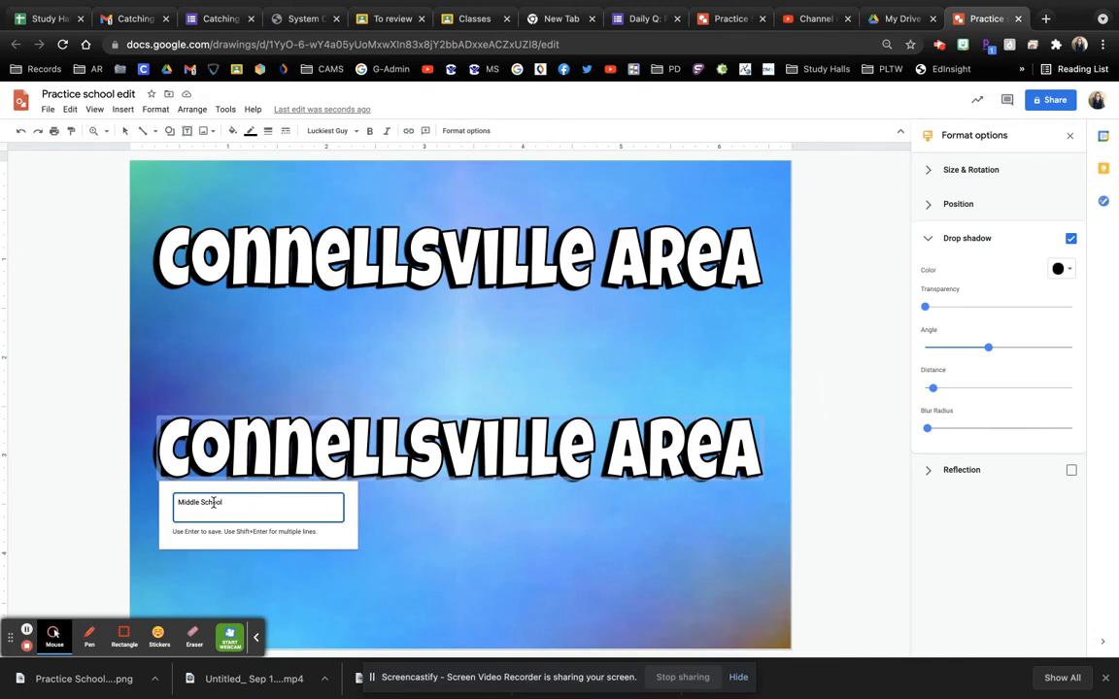
text(iddle School)
key(Return)
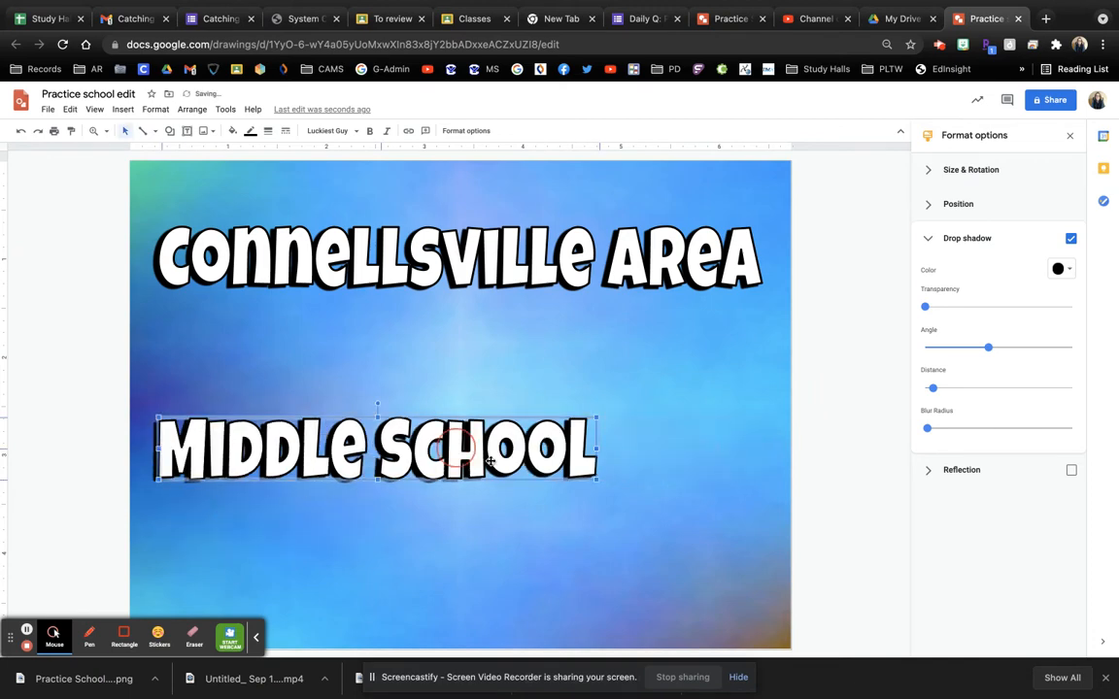
Place the "Middle School" title near the middle of the canvas's lower edge, deleting the extra duplicate
drag(454, 446, 515, 476)
key(ctrl+d)
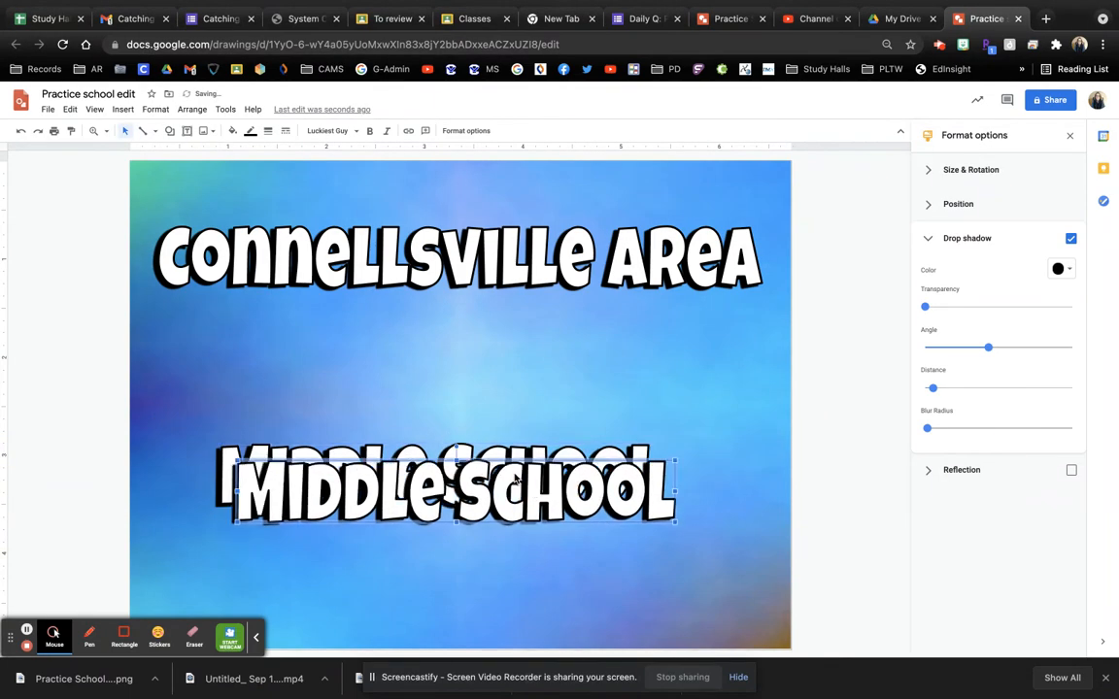
key(Delete)
drag(532, 495, 554, 554)
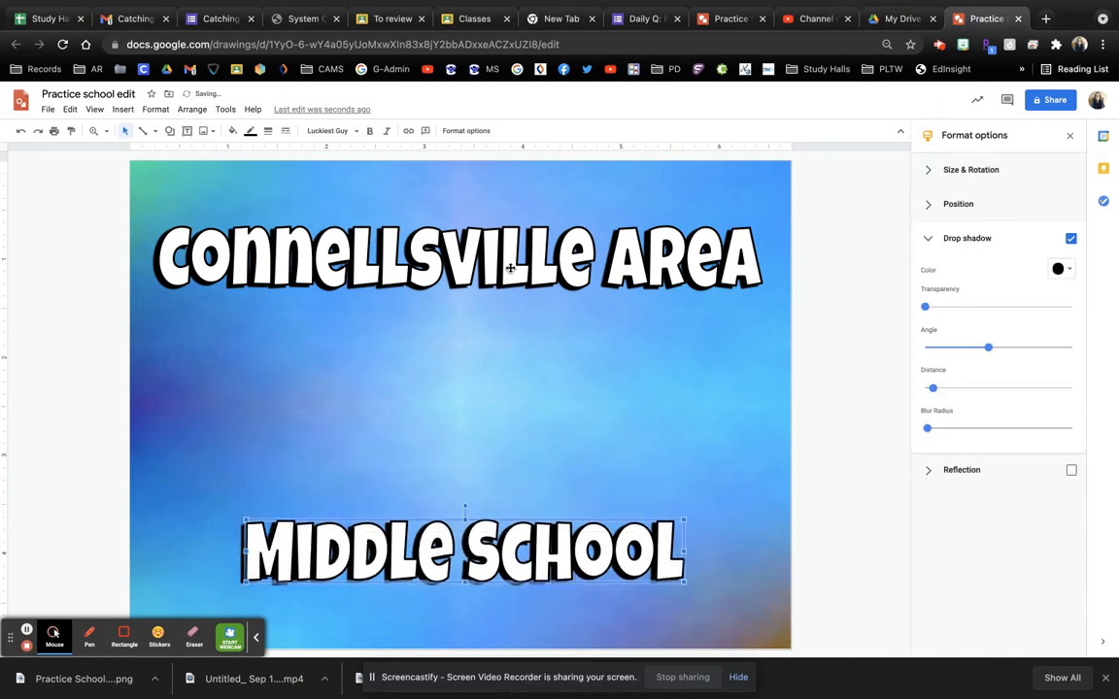
Start inserting an image from Google Drive, browsing the Falcon Logo folder inside Pics on the Digital Media Files shared drive
click(745, 388)
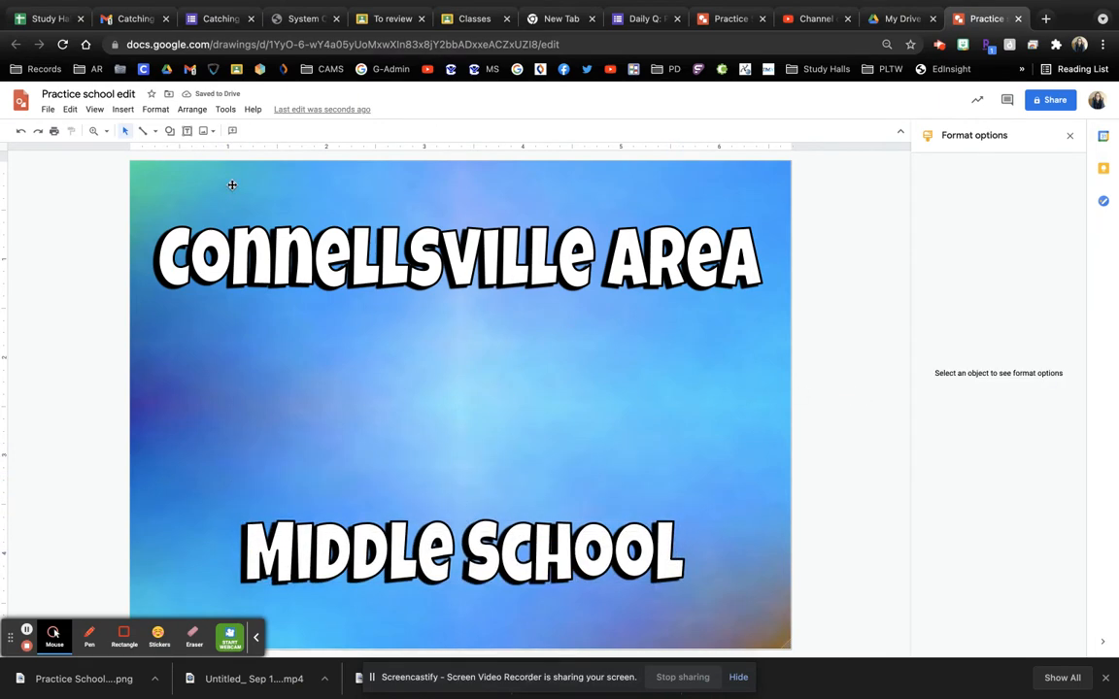
click(206, 131)
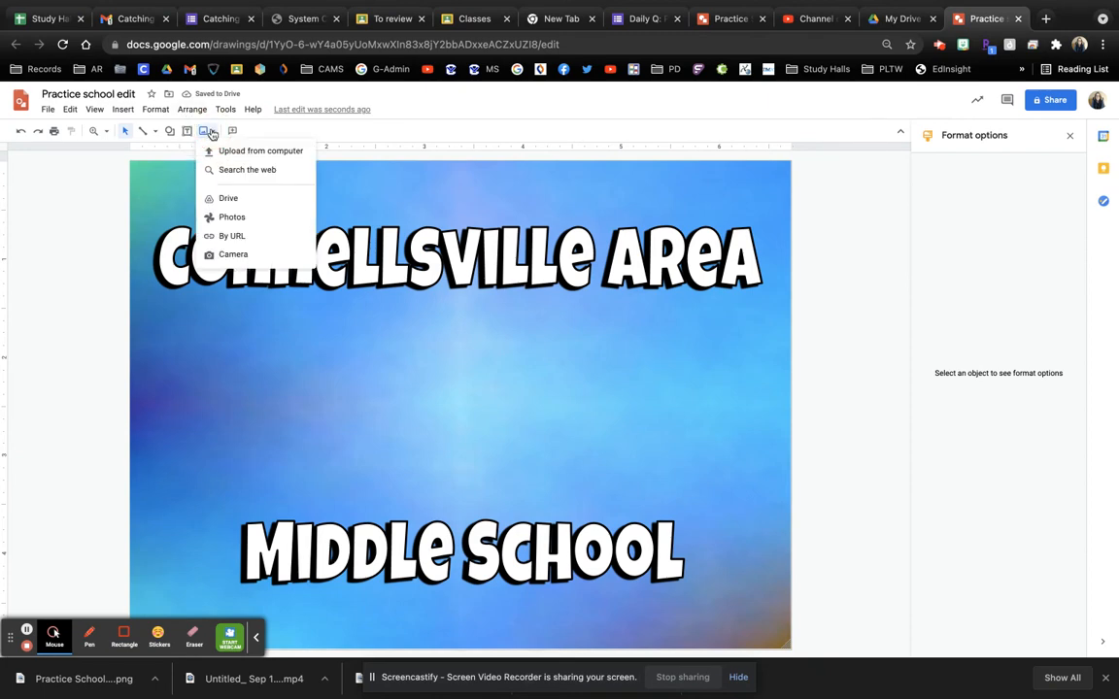
click(230, 199)
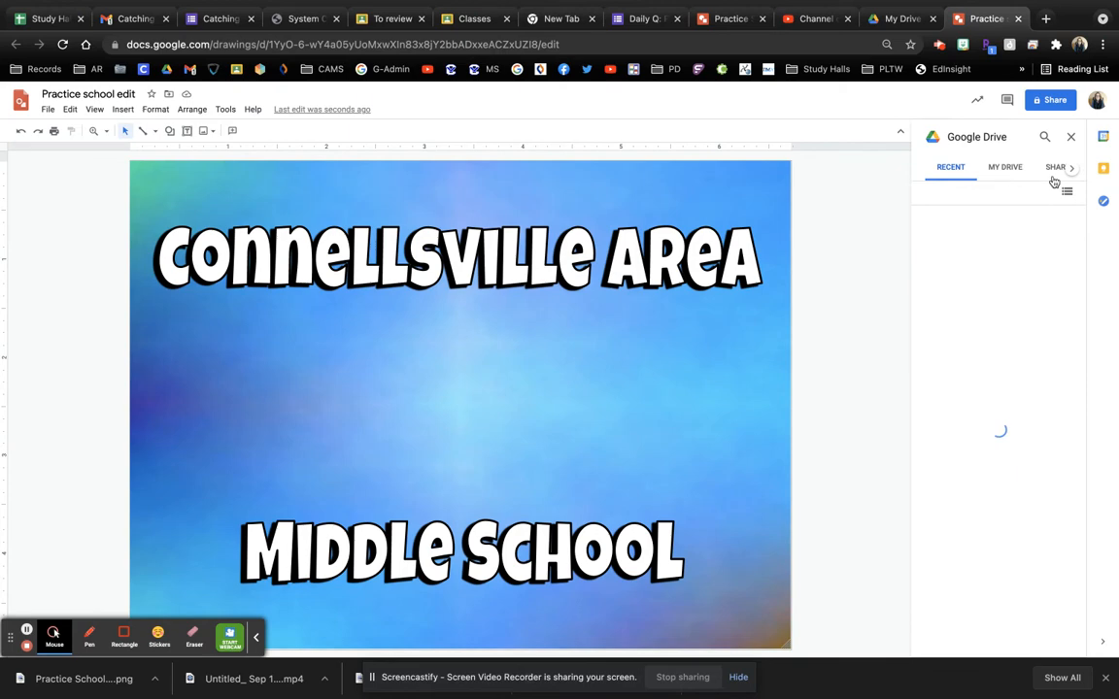
click(1057, 169)
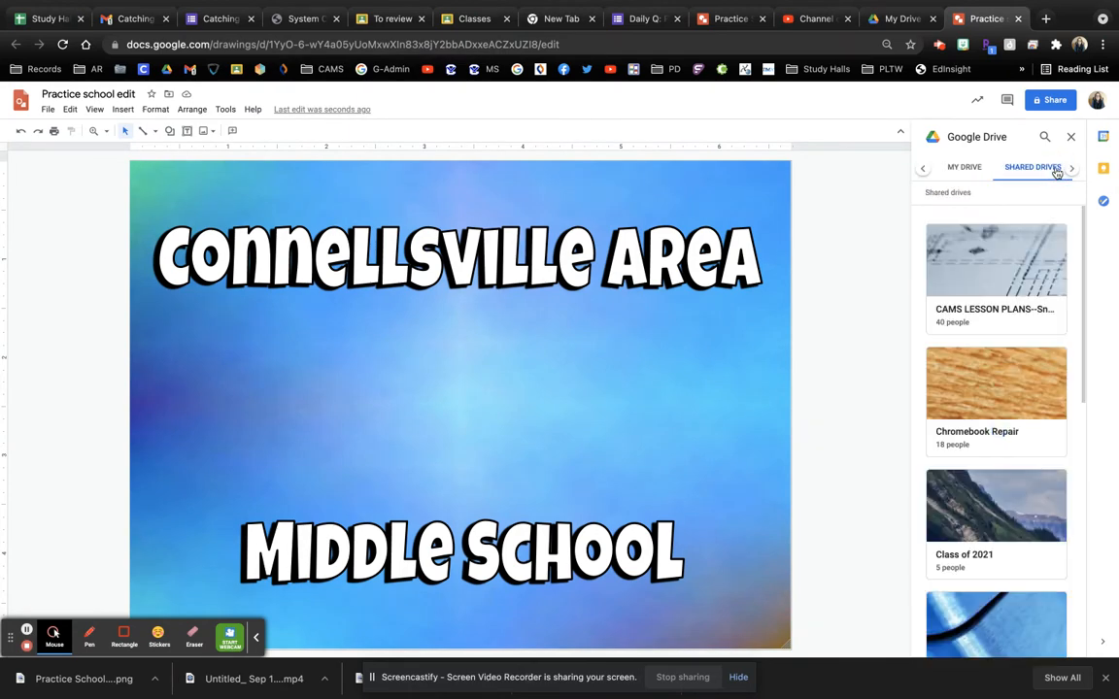
scroll(1032, 524, down, 5)
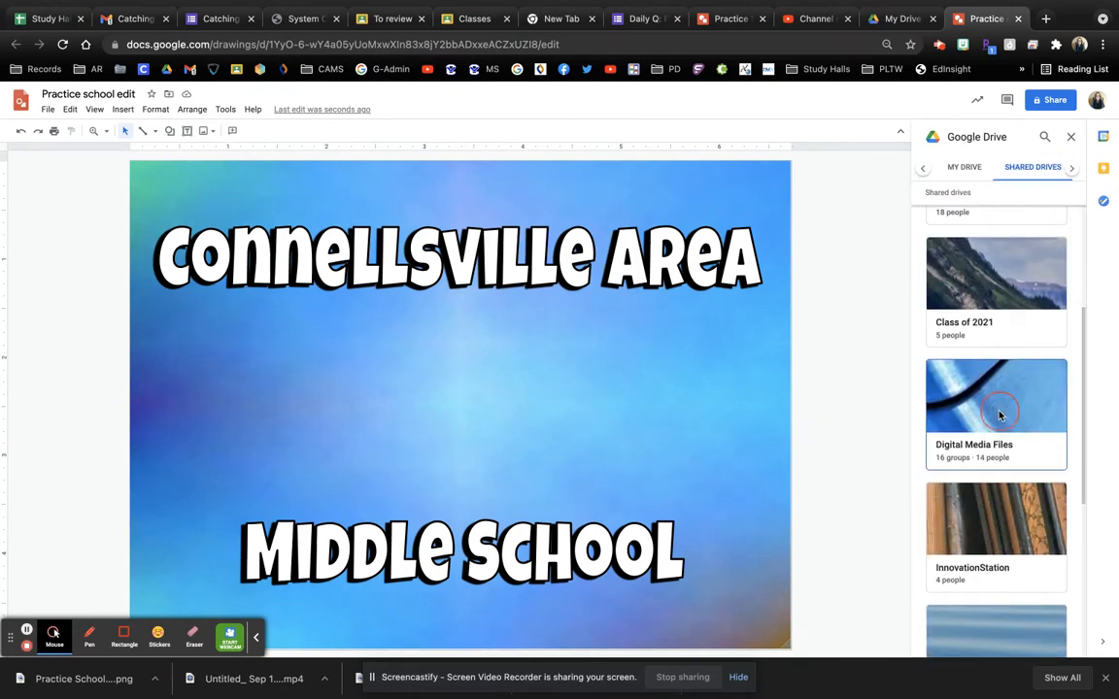
click(1000, 408)
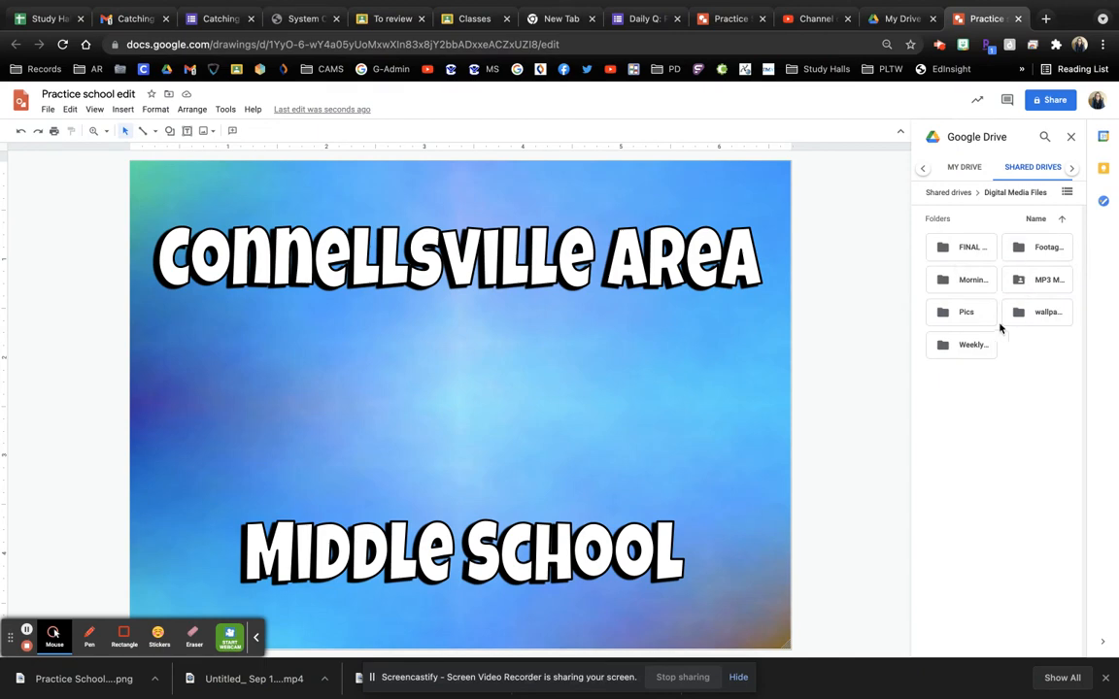
click(965, 315)
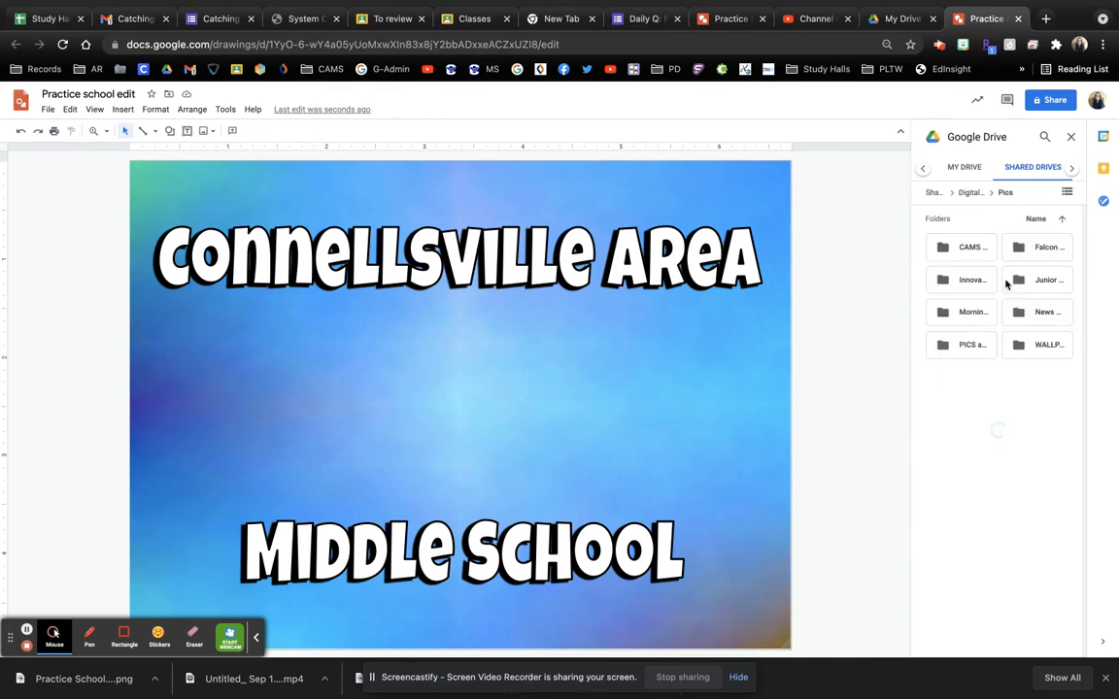
click(1047, 251)
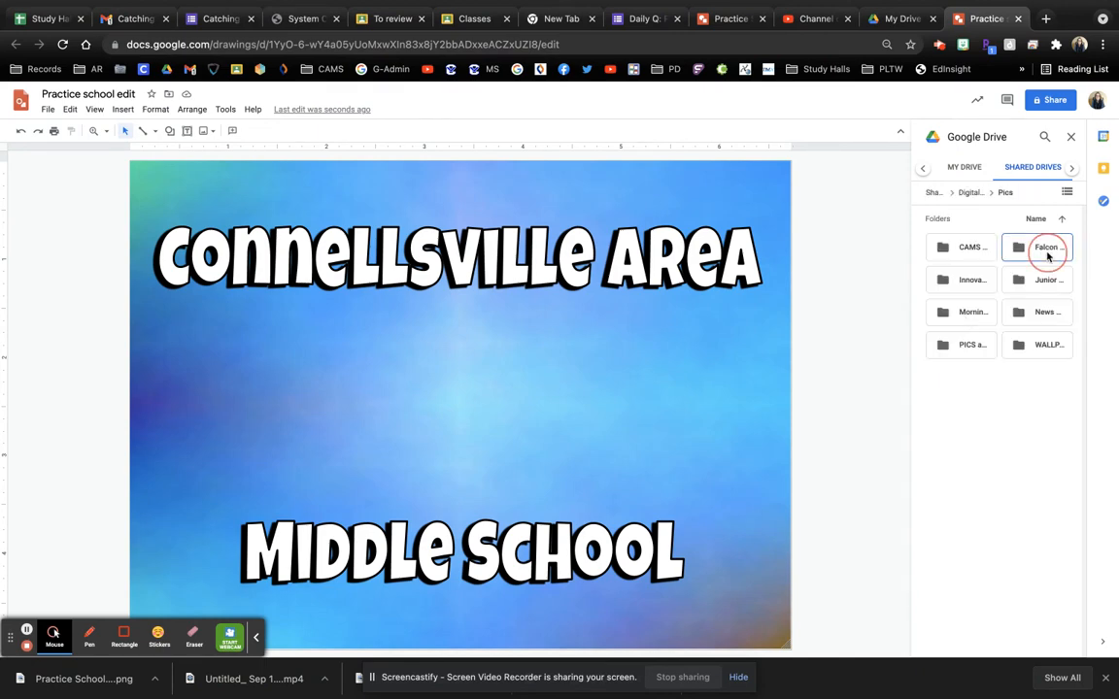
scroll(1024, 425, down, 5)
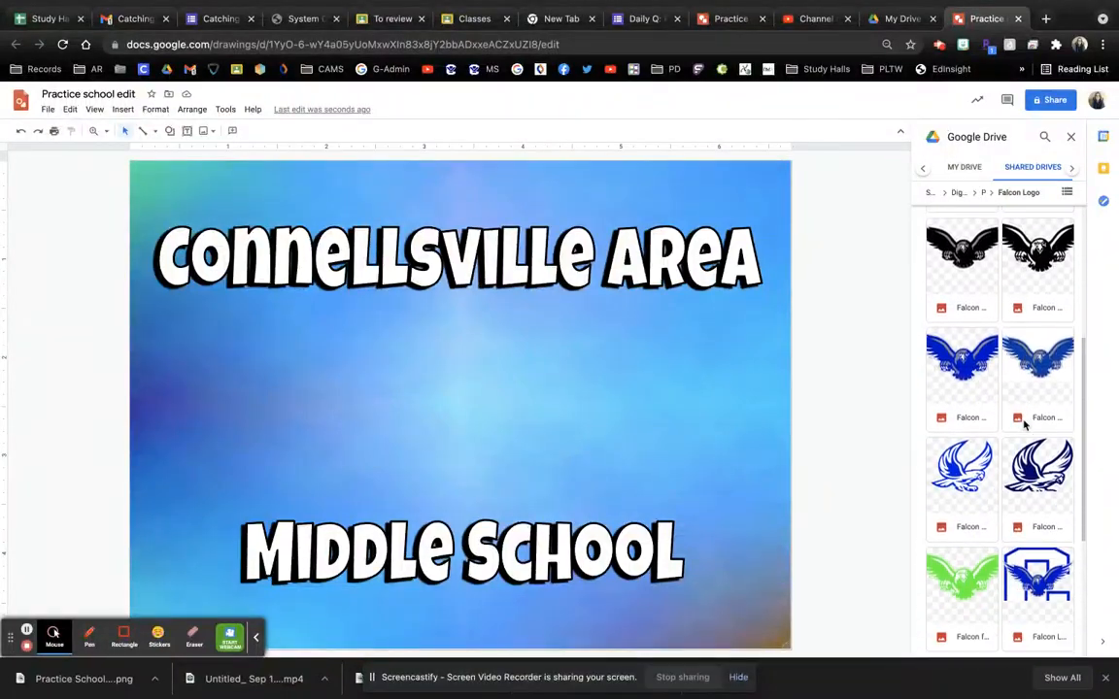